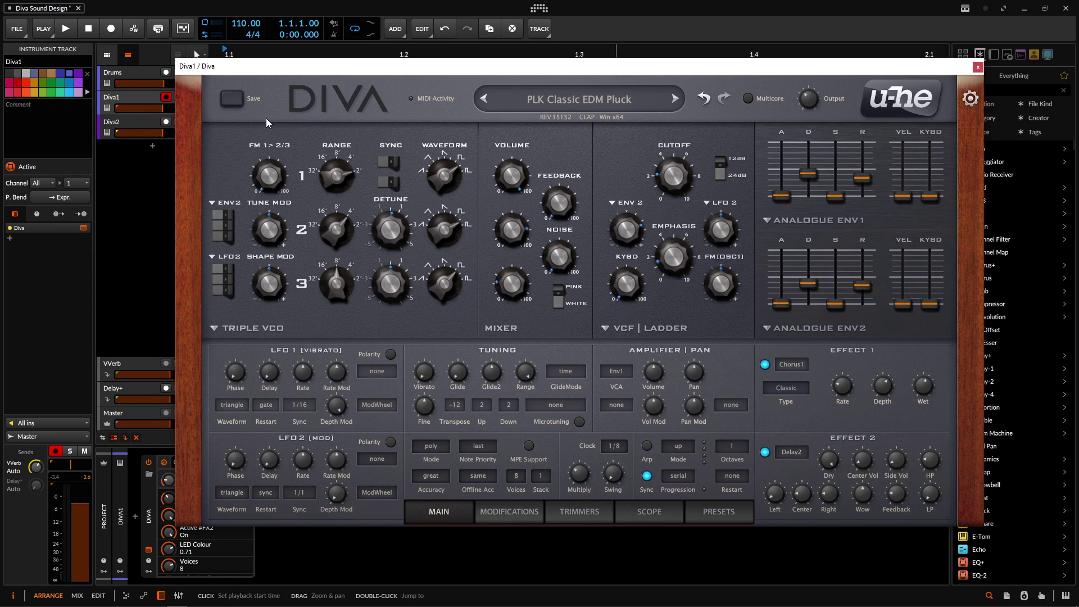
Open Diva2's editor beside Diva1 and lower Diva2's Output knob to 74.00.
click(141, 121)
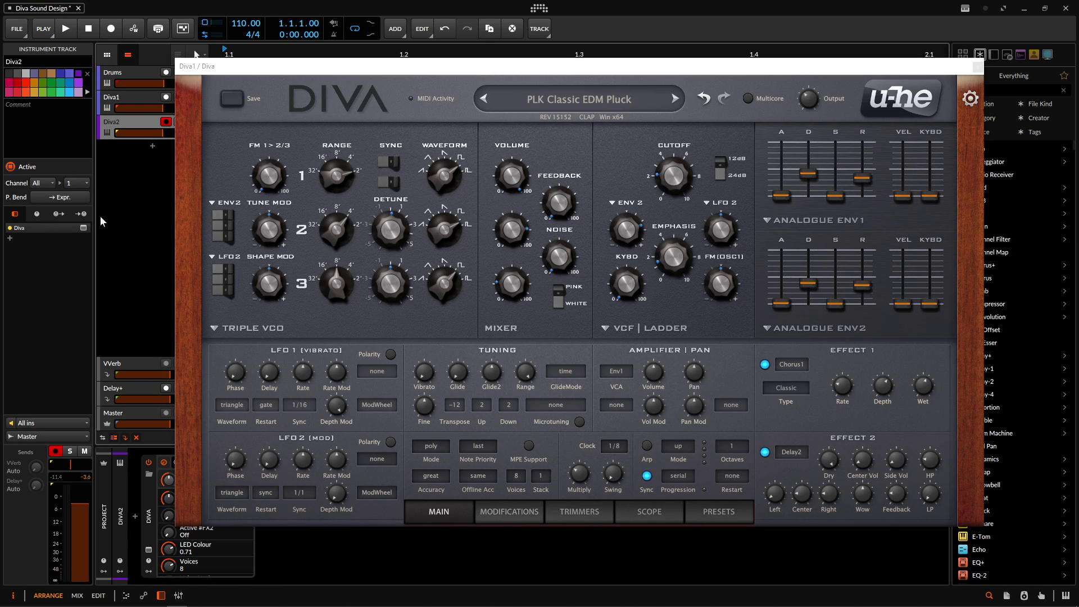
click(83, 227)
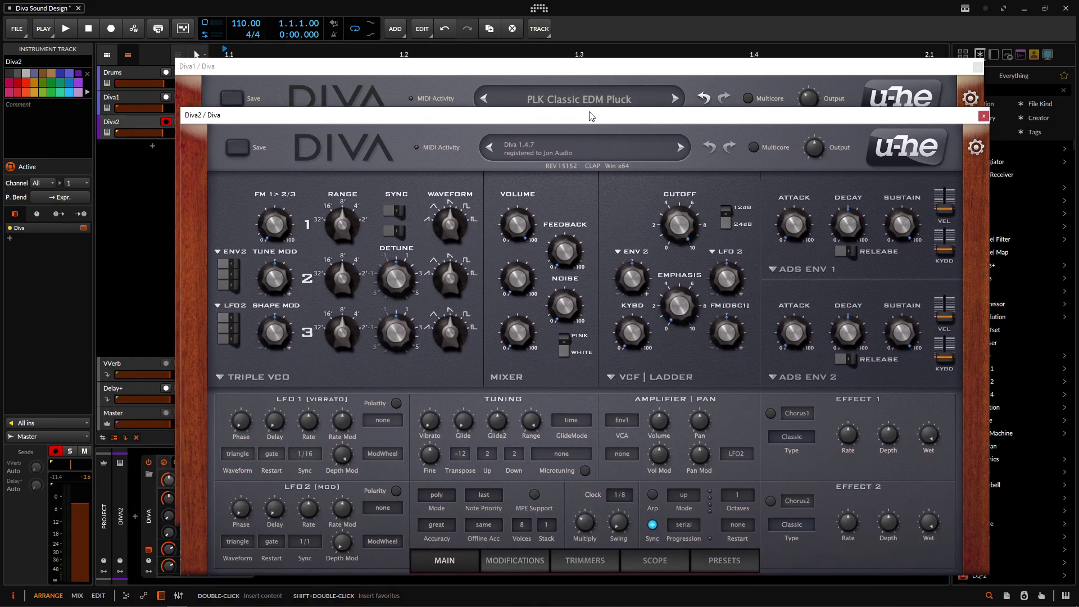
drag(550, 67, 379, 9)
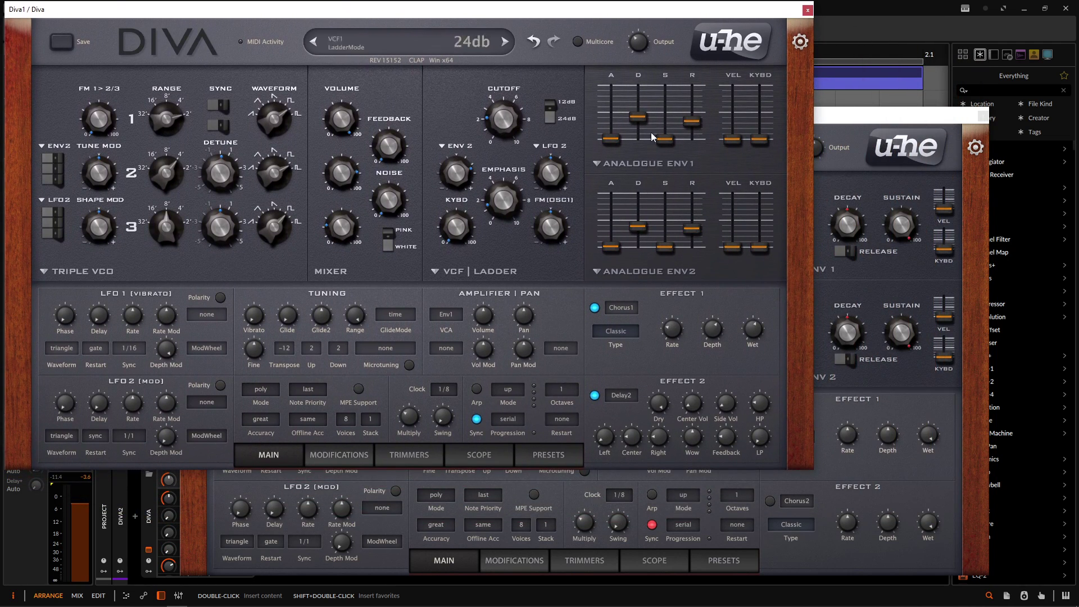
drag(839, 115, 871, 299)
drag(693, 294, 726, 142)
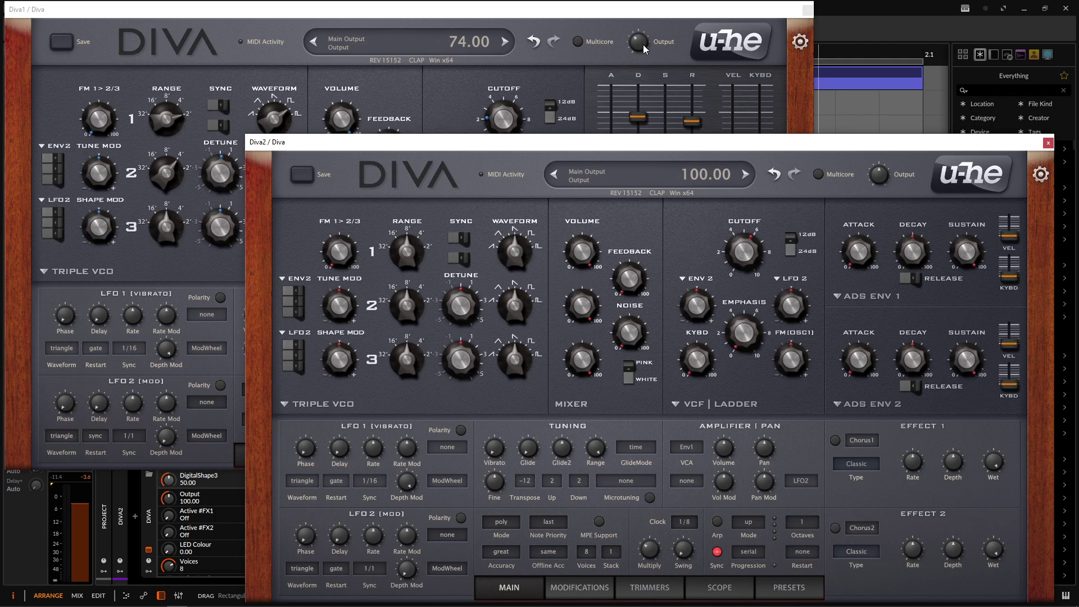
drag(877, 174, 878, 187)
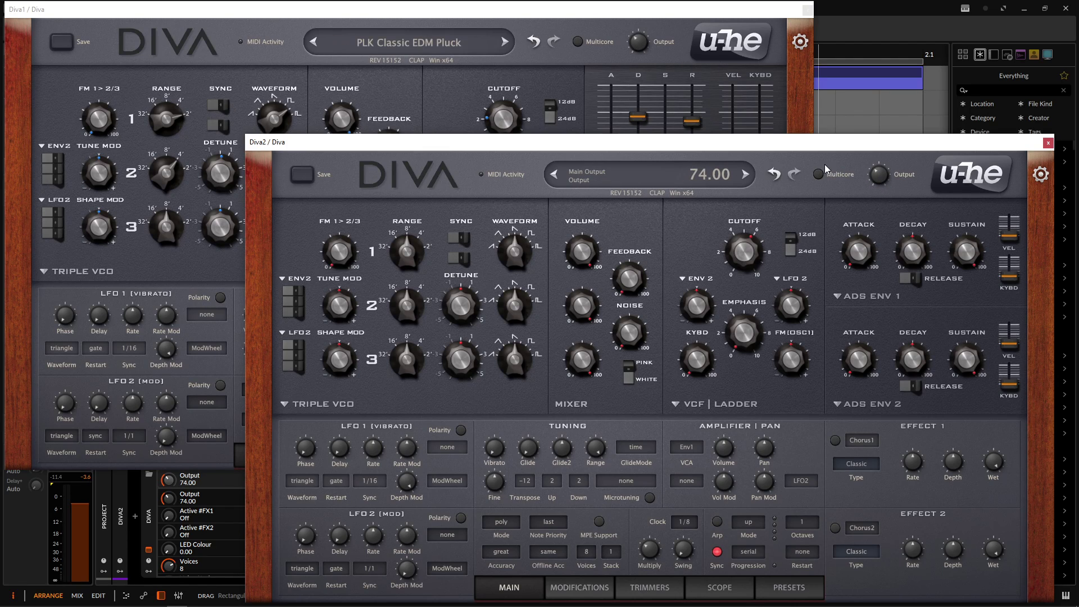
drag(502, 148, 517, 314)
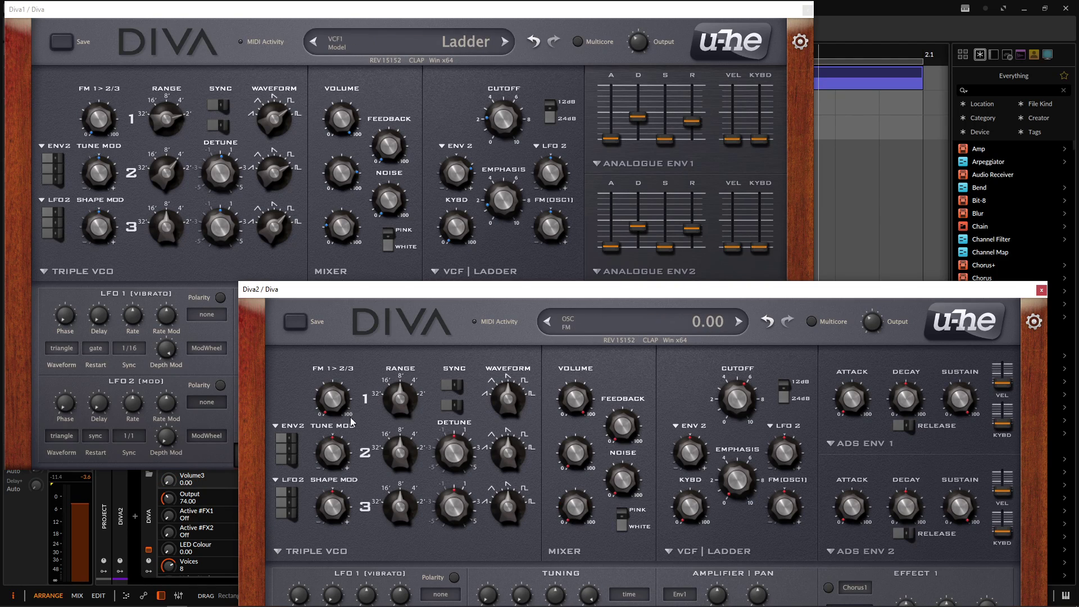
Raise Diva2's oscillator 1 Range to 2' (Tune1 24.00) and set Waveform 1 to 7.90.
drag(403, 404, 423, 391)
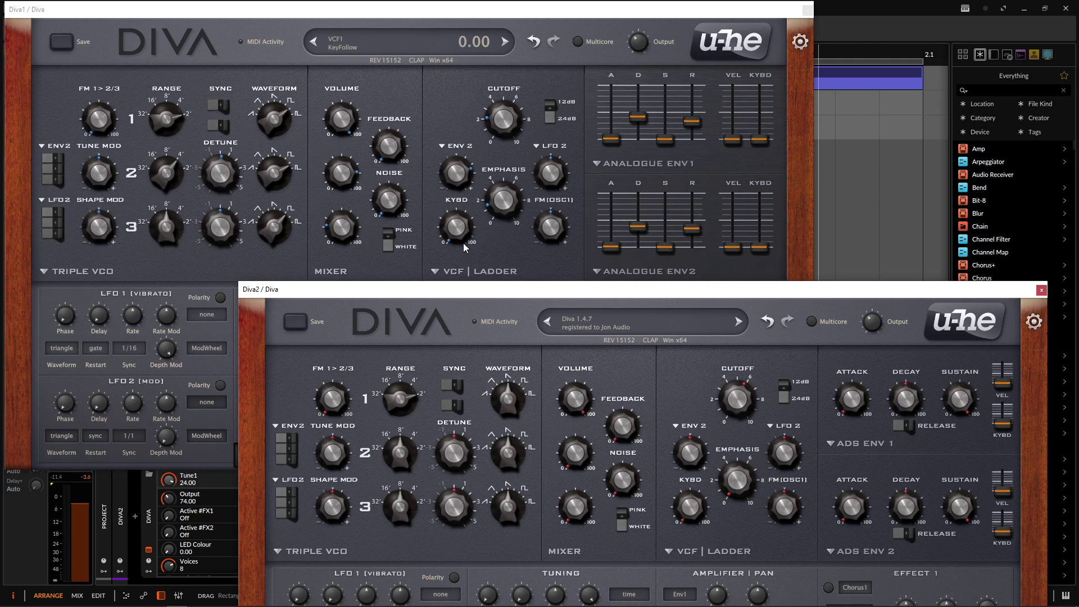
drag(506, 399, 500, 383)
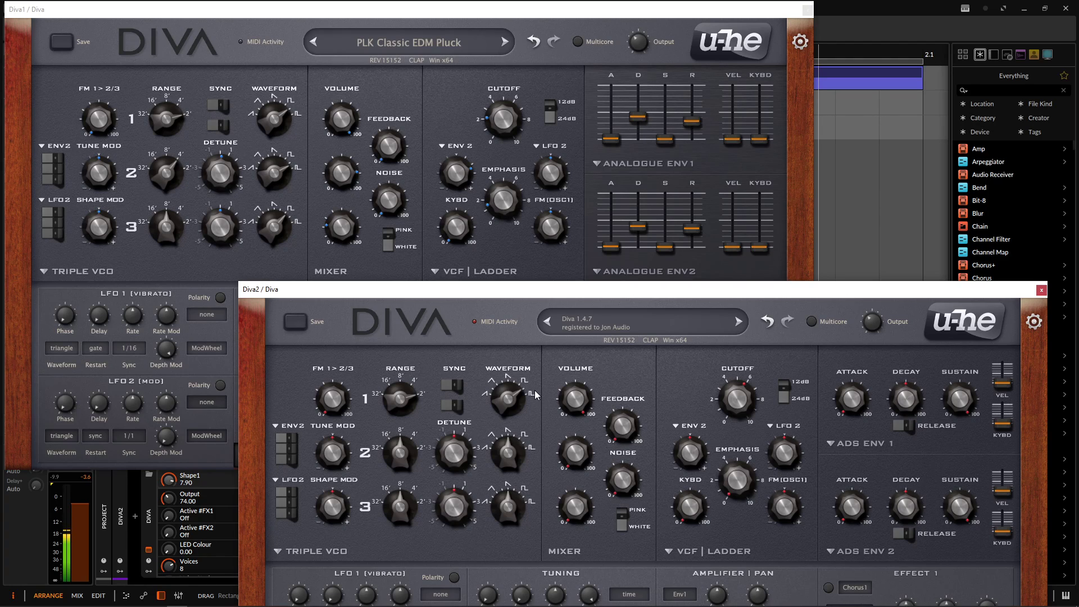
mouse_move(567, 393)
Set Diva2's oscillator 2 volume to 78.50 and its waveform shape to 8.30.
mouse_move(348, 179)
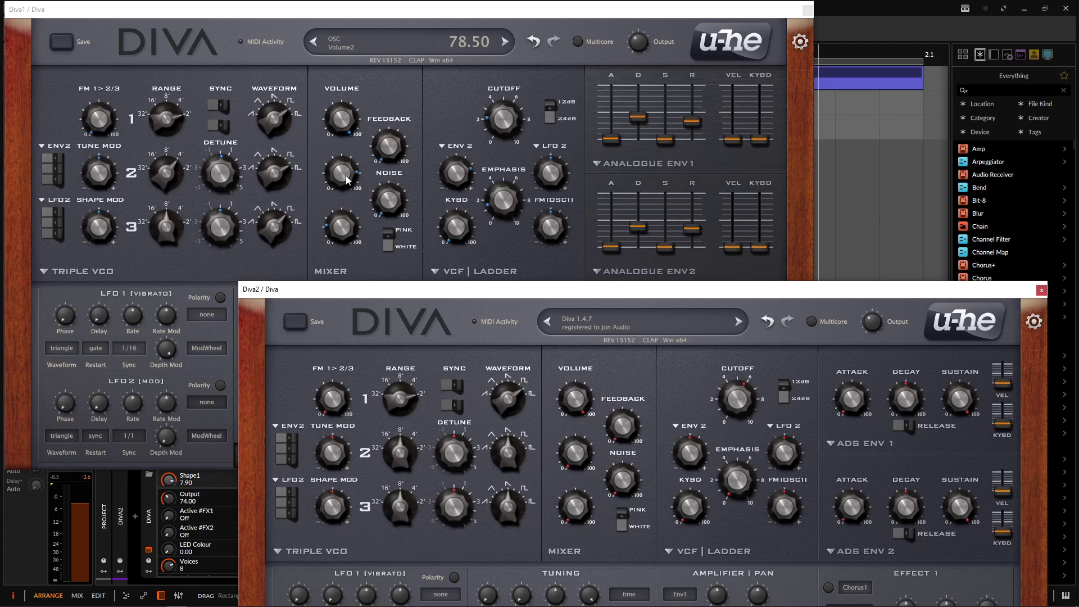
mouse_move(574, 466)
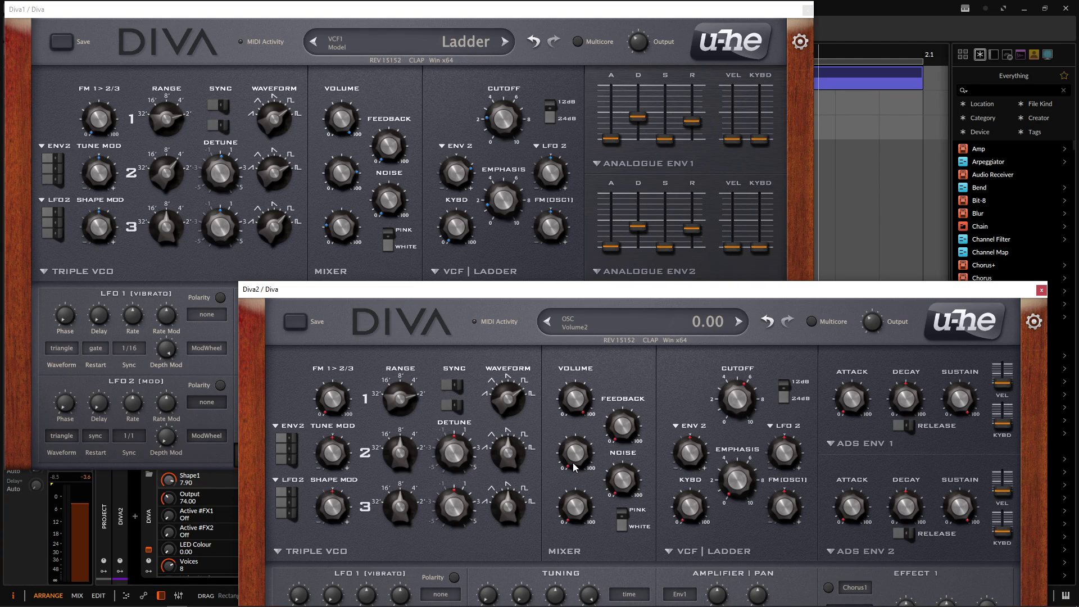
drag(574, 466, 557, 360)
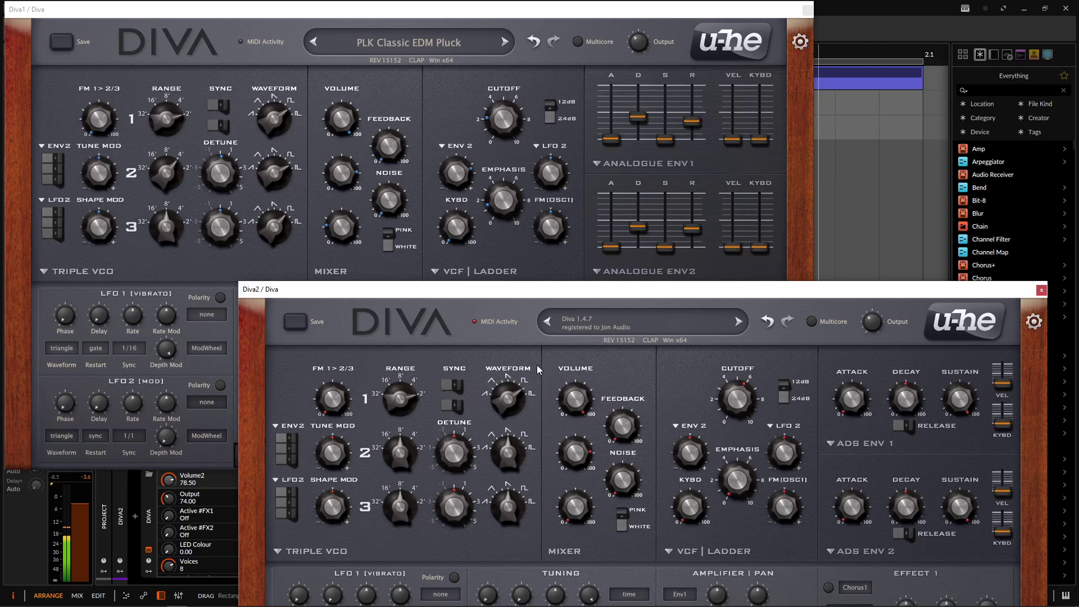
mouse_move(472, 225)
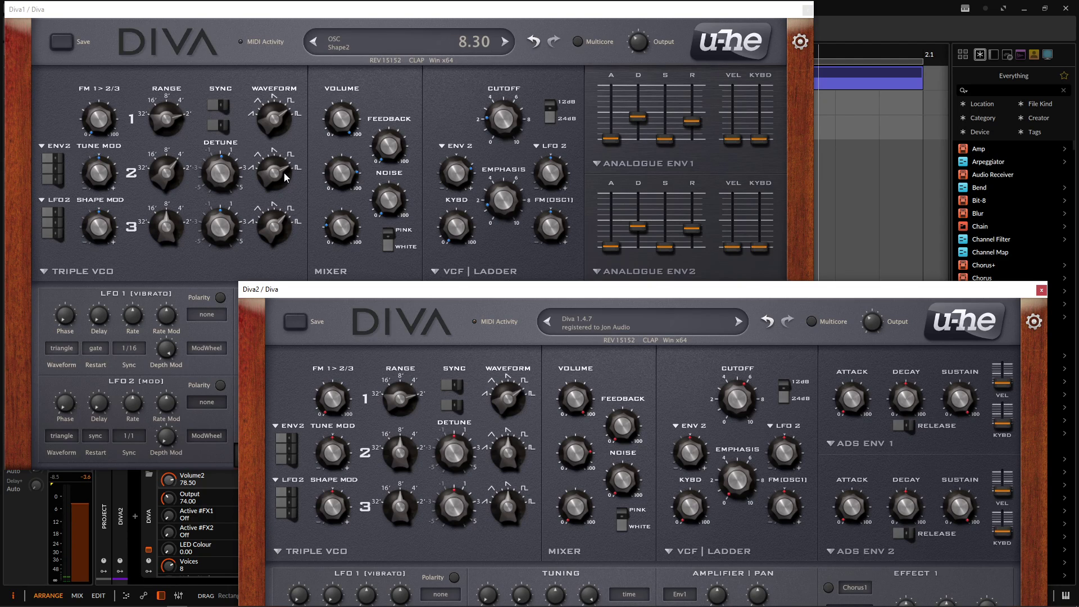
mouse_move(511, 455)
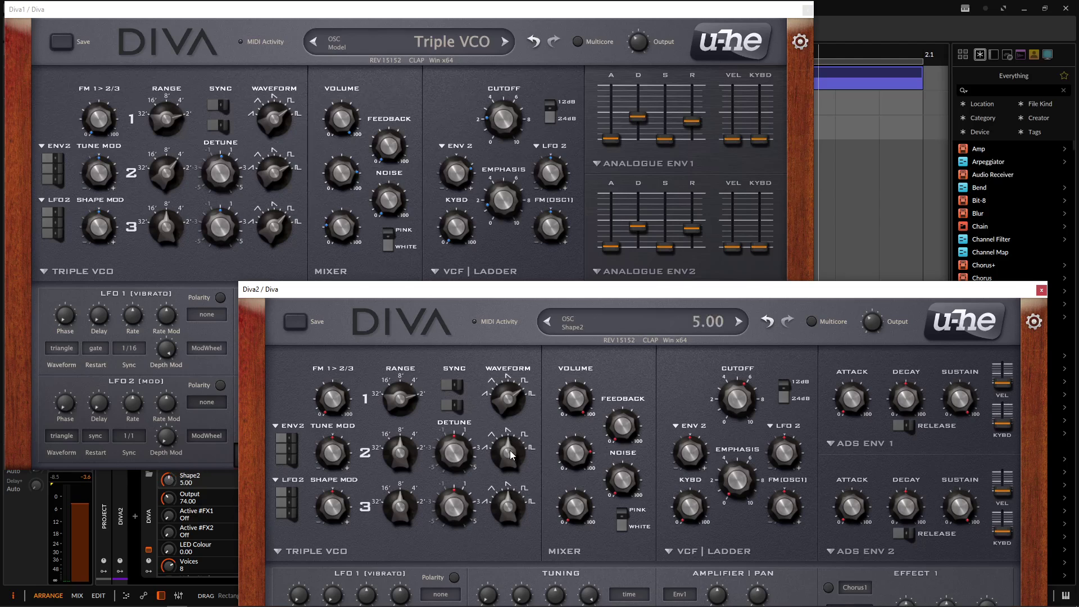
drag(511, 455, 507, 432)
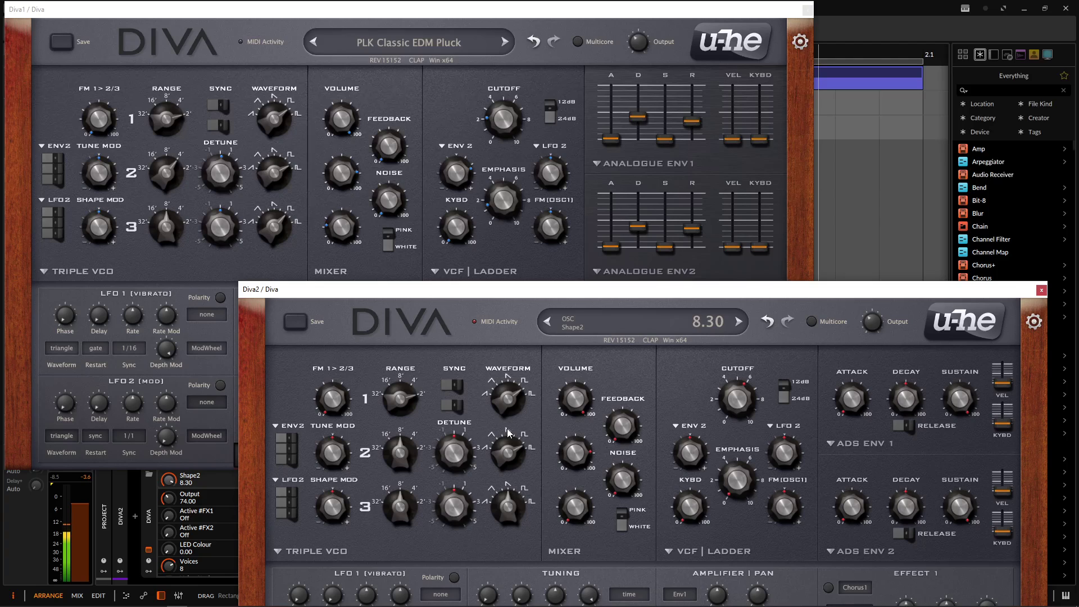
Raise oscillator 2's range by one octave and detune it to 12.15.
mouse_move(224, 179)
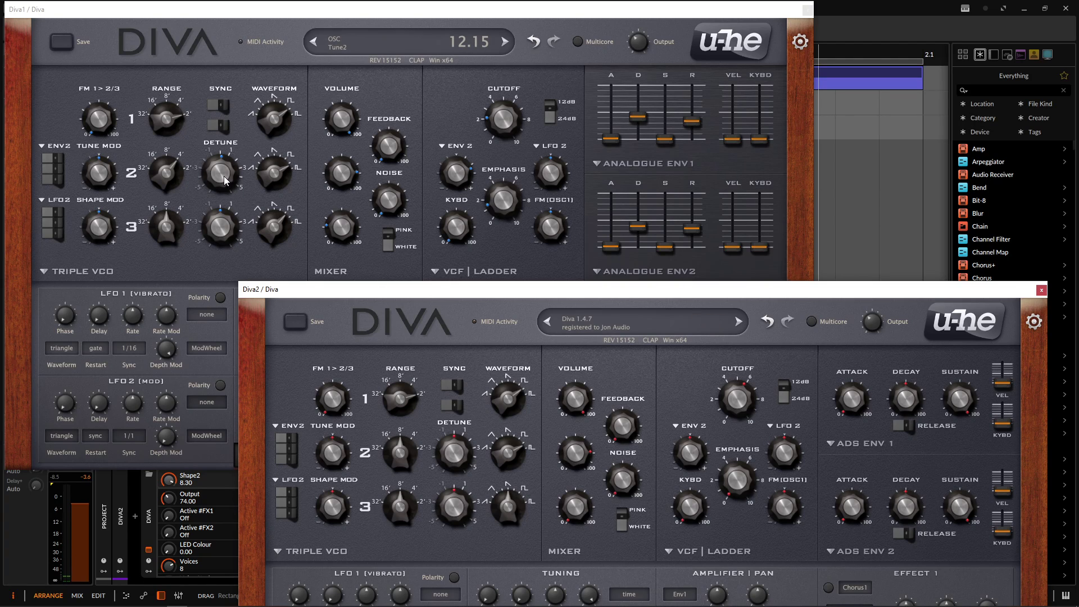
mouse_move(400, 456)
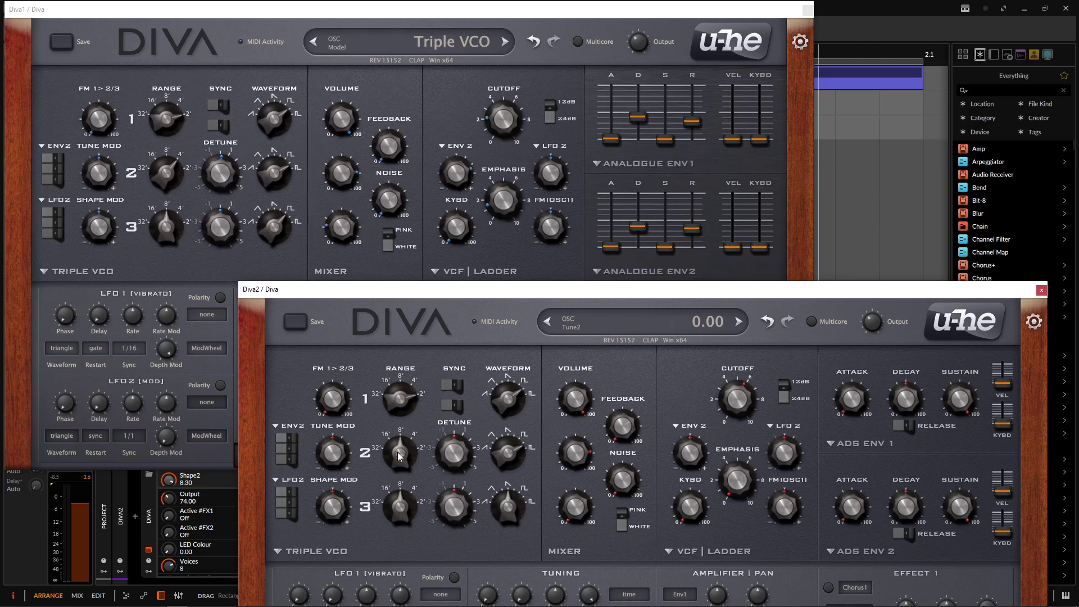
drag(399, 456, 399, 438)
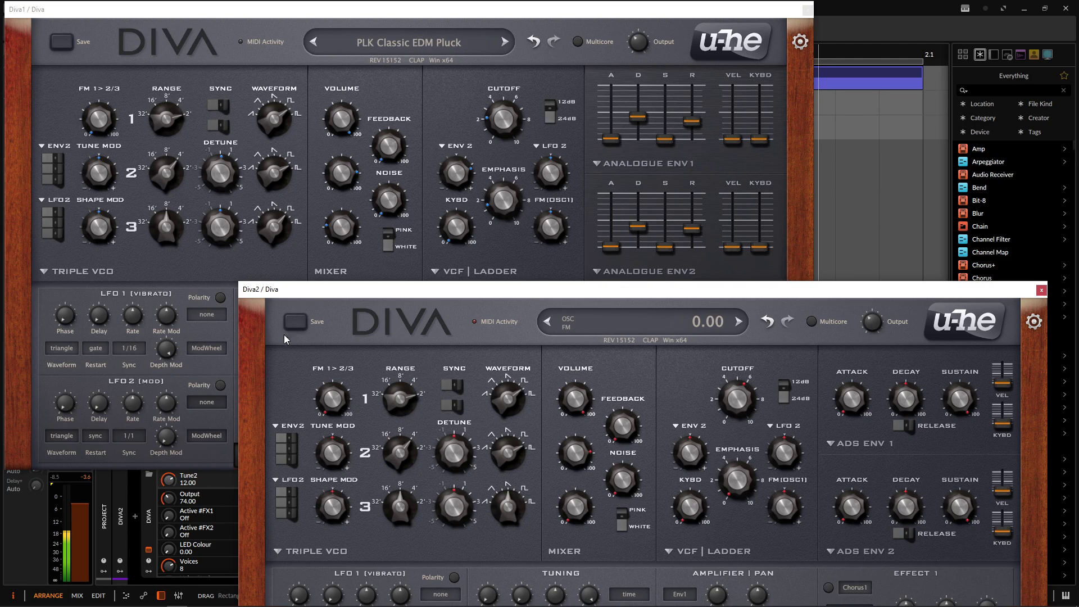
mouse_move(459, 455)
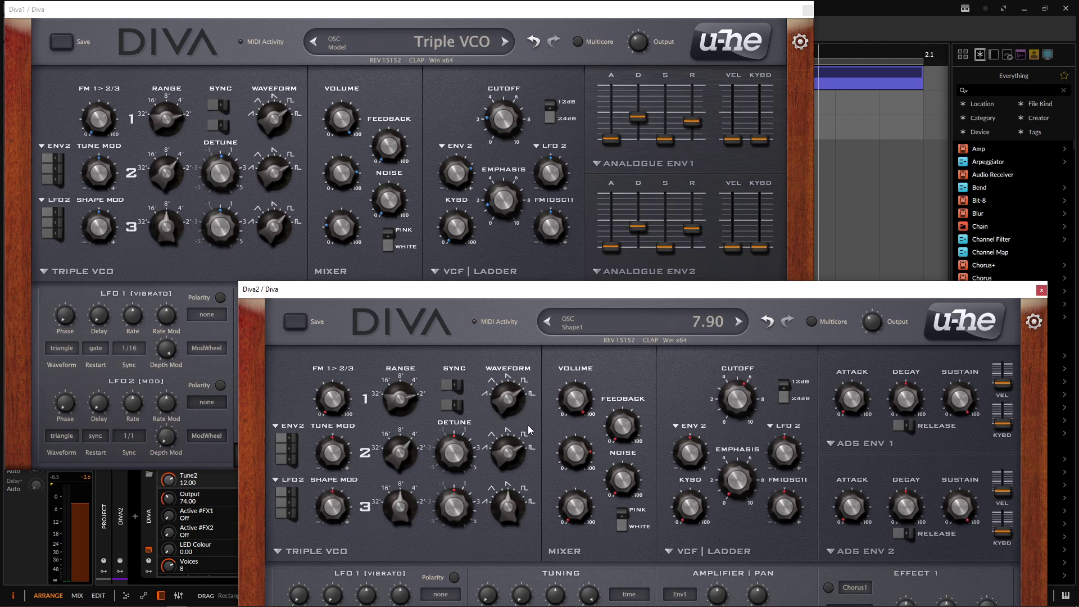
drag(460, 456, 457, 441)
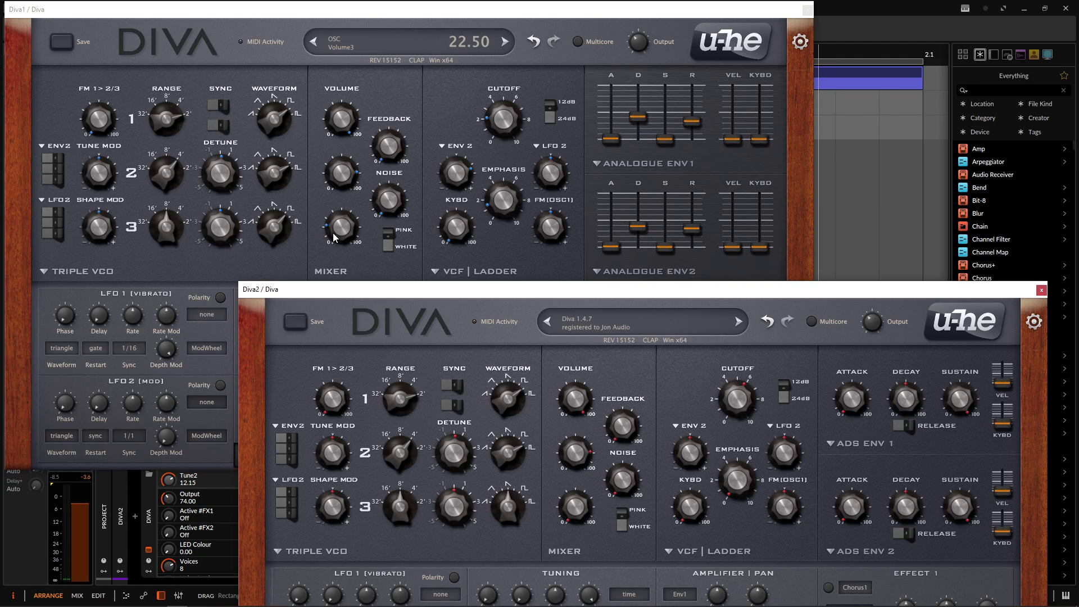
Set Diva2's Mixer Volume 3 to 22.50 and Waveform 3 shape to 7.30.
drag(575, 501, 573, 476)
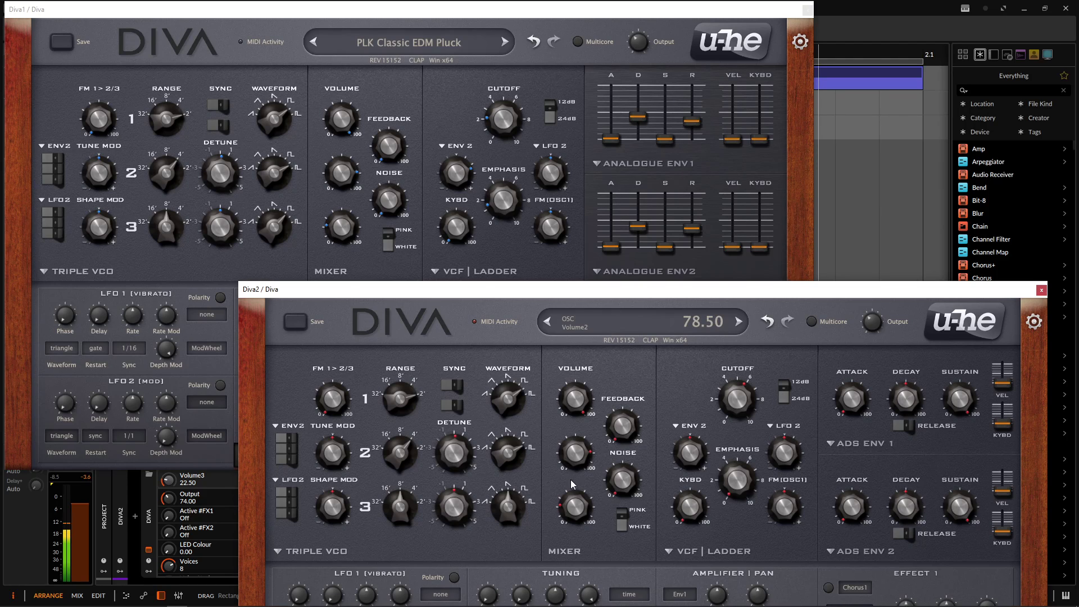
mouse_move(221, 234)
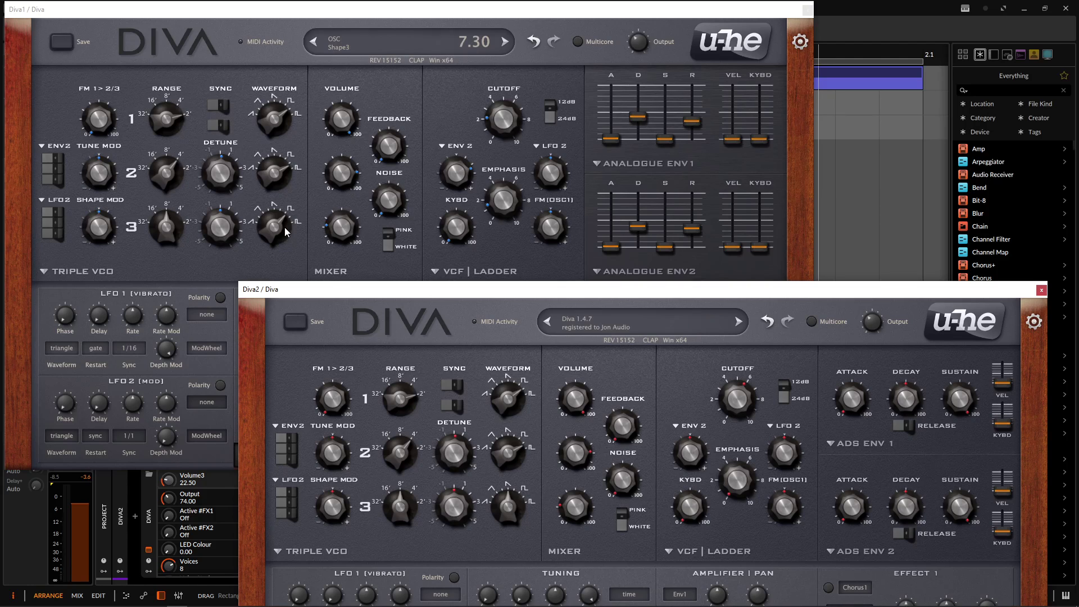
scroll(508, 504, up, 2)
scroll(510, 493, up, 16)
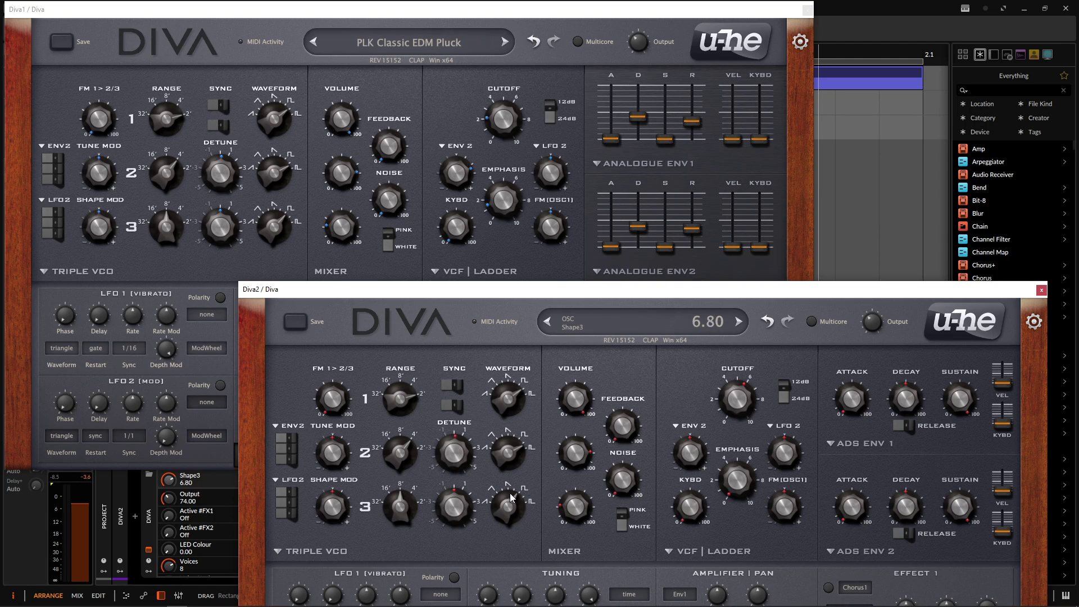
scroll(510, 495, down, 1)
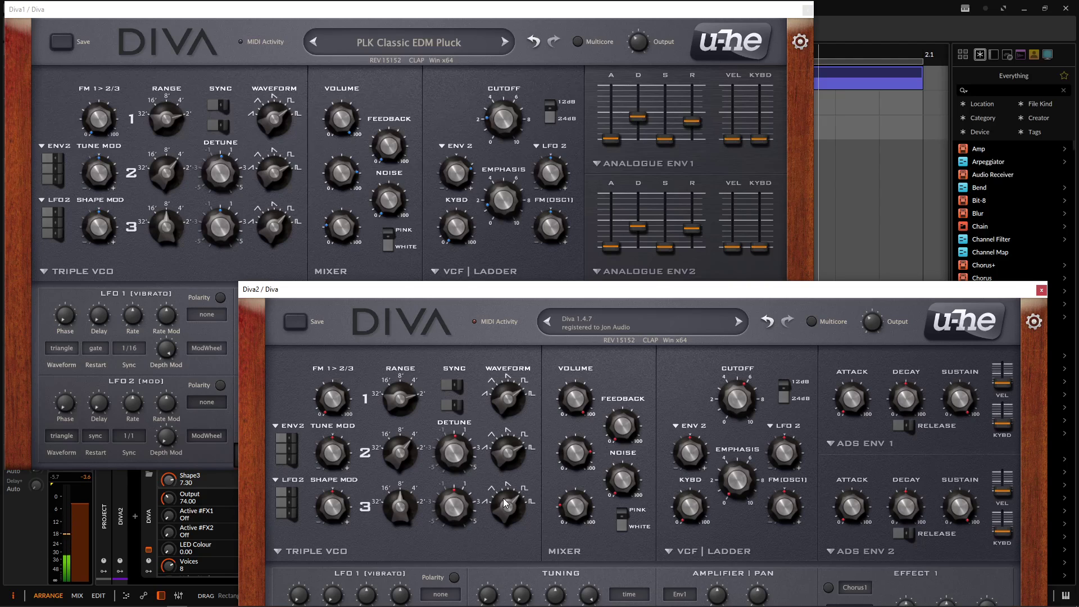
Lower Diva2's filter cutoff to about 84 and switch ADS ENV 1 and ENV 2 to Analogue.
mouse_move(525, 454)
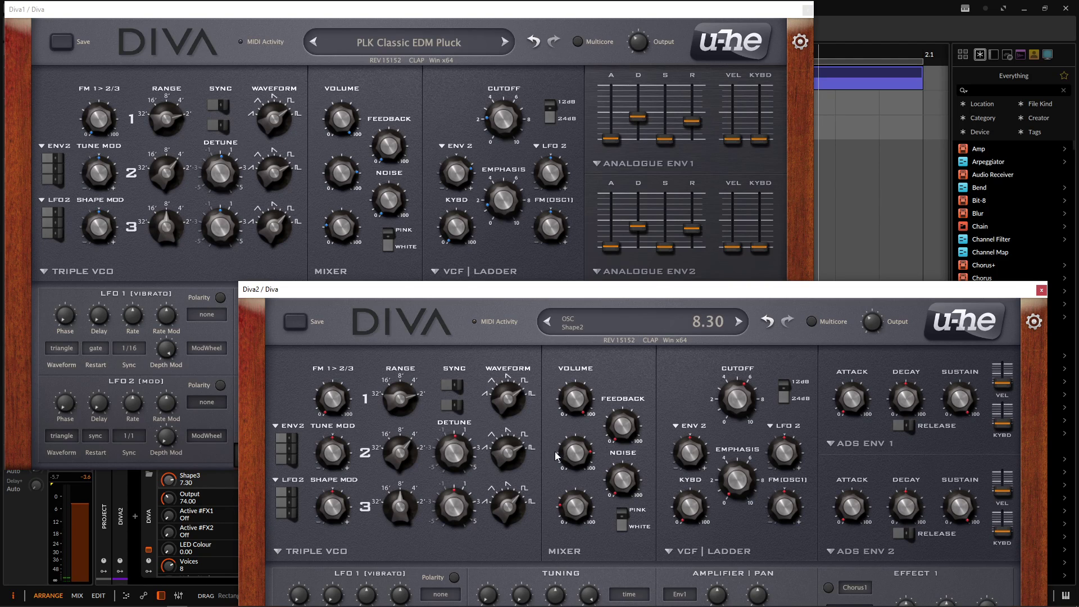
mouse_move(528, 154)
mouse_move(511, 134)
drag(736, 400, 731, 466)
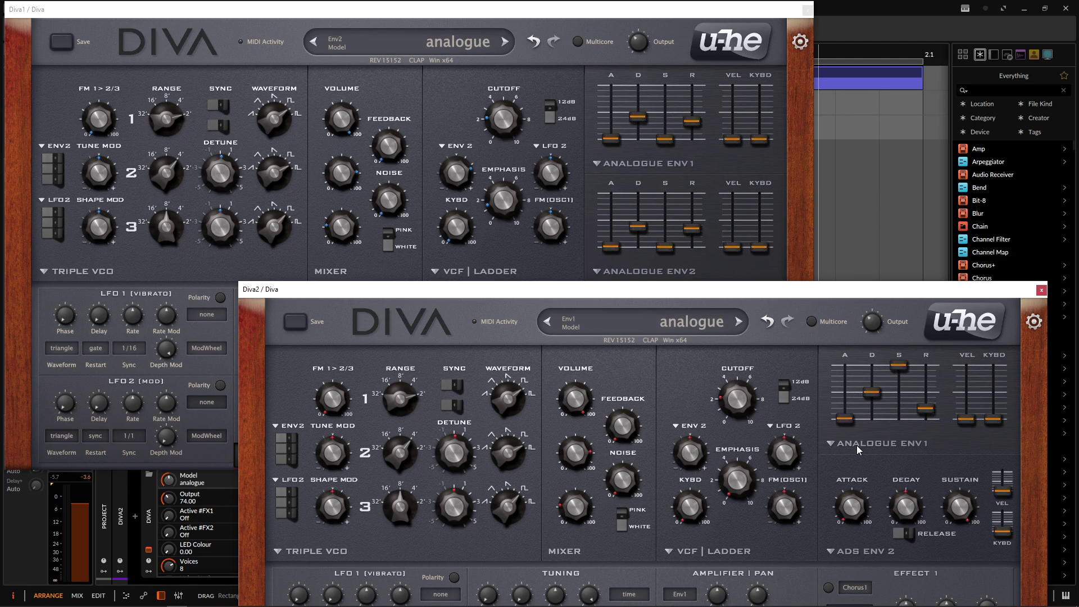
scroll(856, 445, down, 1)
scroll(860, 546, down, 1)
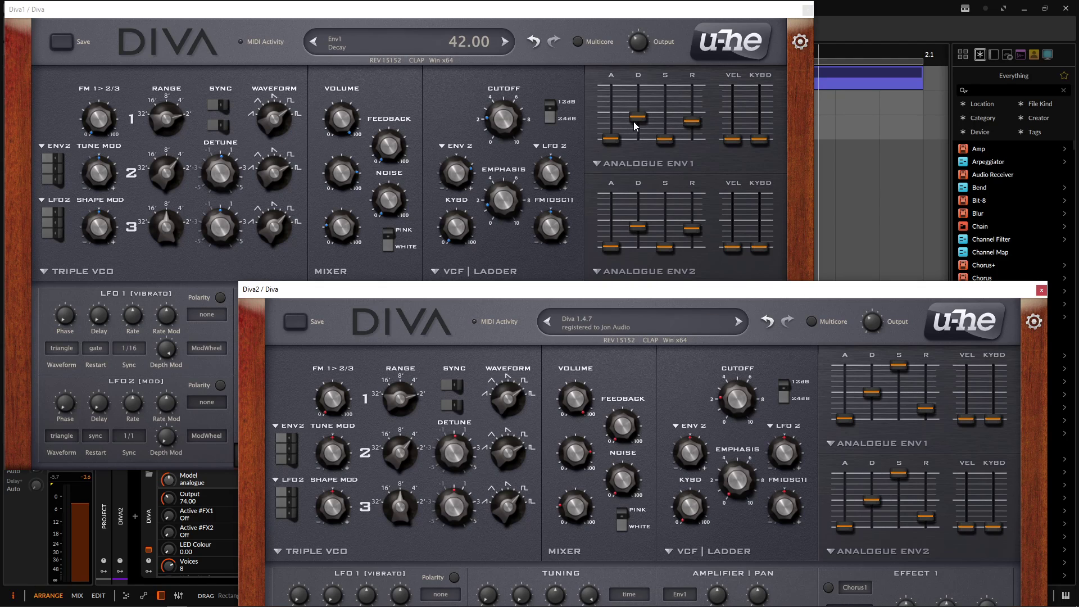
Adjust Diva2's Env1 decay and lengthen its release to 34.00.
drag(872, 392, 905, 431)
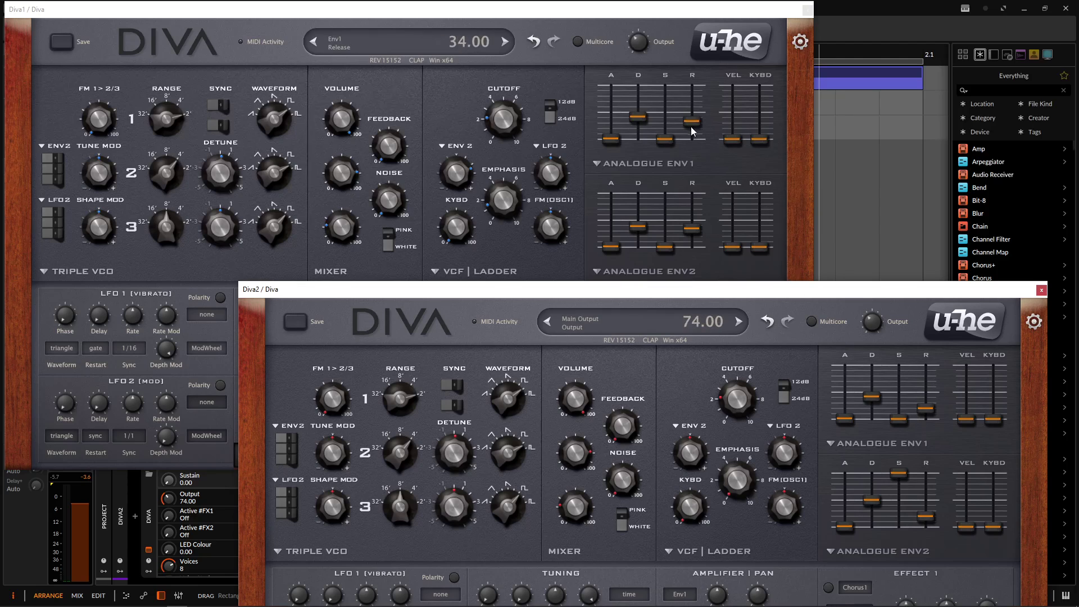
scroll(927, 409, up, 7)
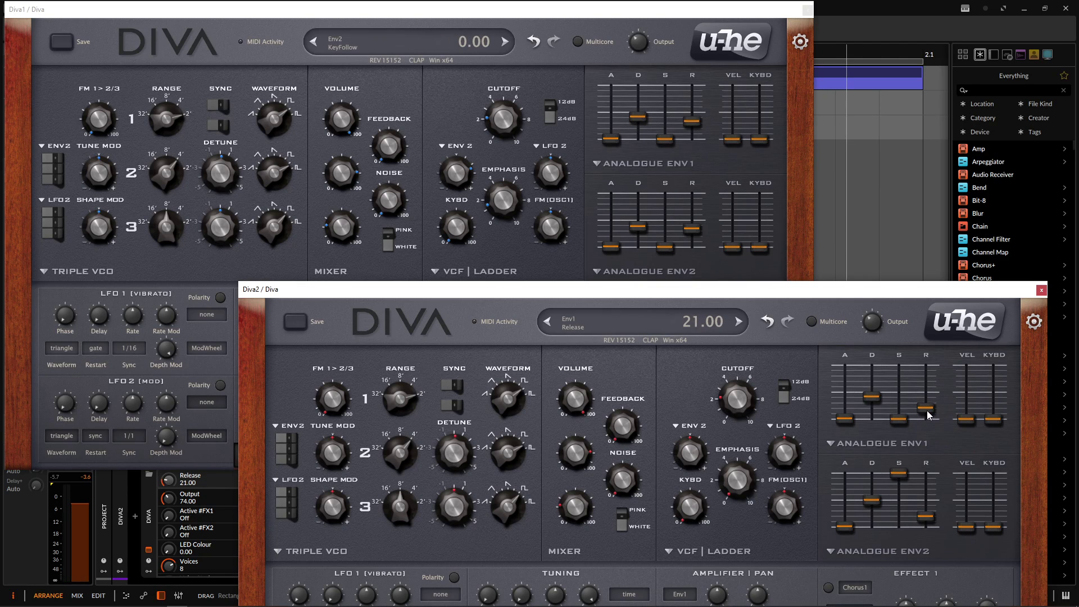
drag(927, 410, 907, 403)
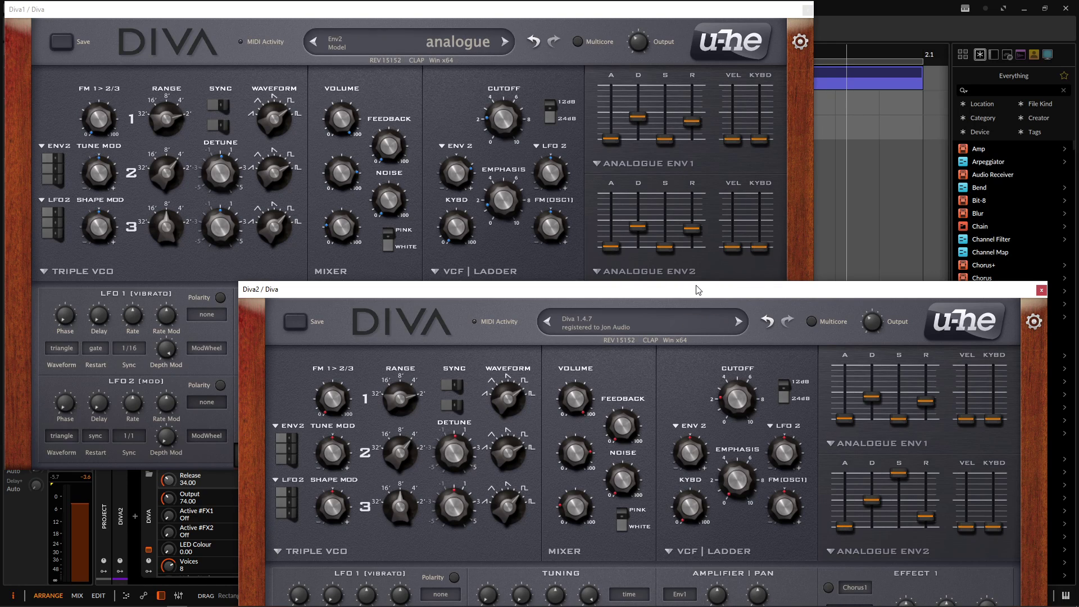
Shorten Env2 decay, drop its sustain to zero, and set its release to 32.00.
drag(875, 501, 878, 510)
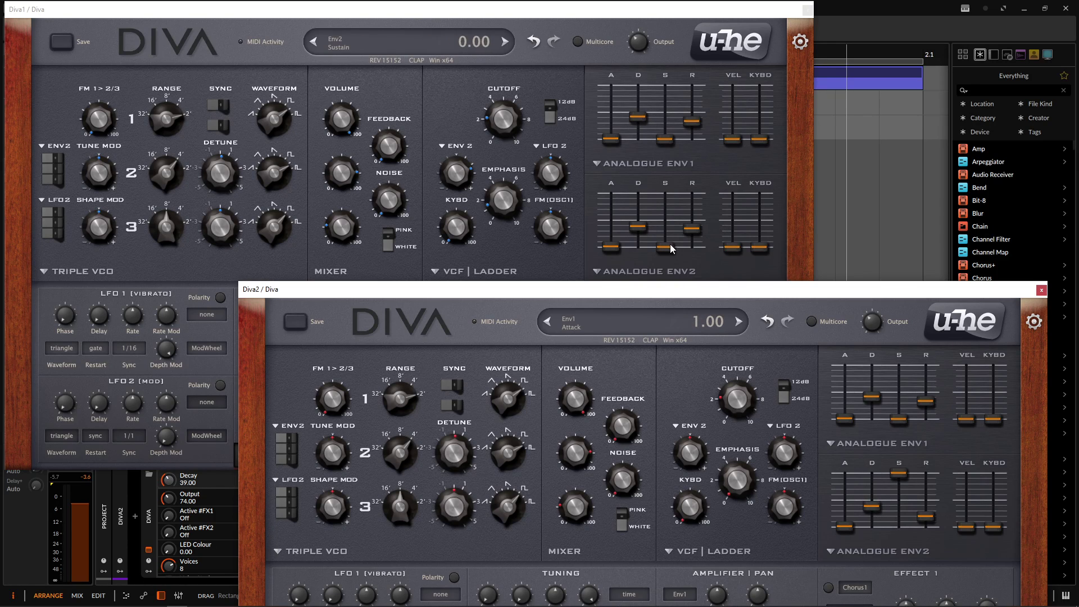
drag(897, 473, 898, 527)
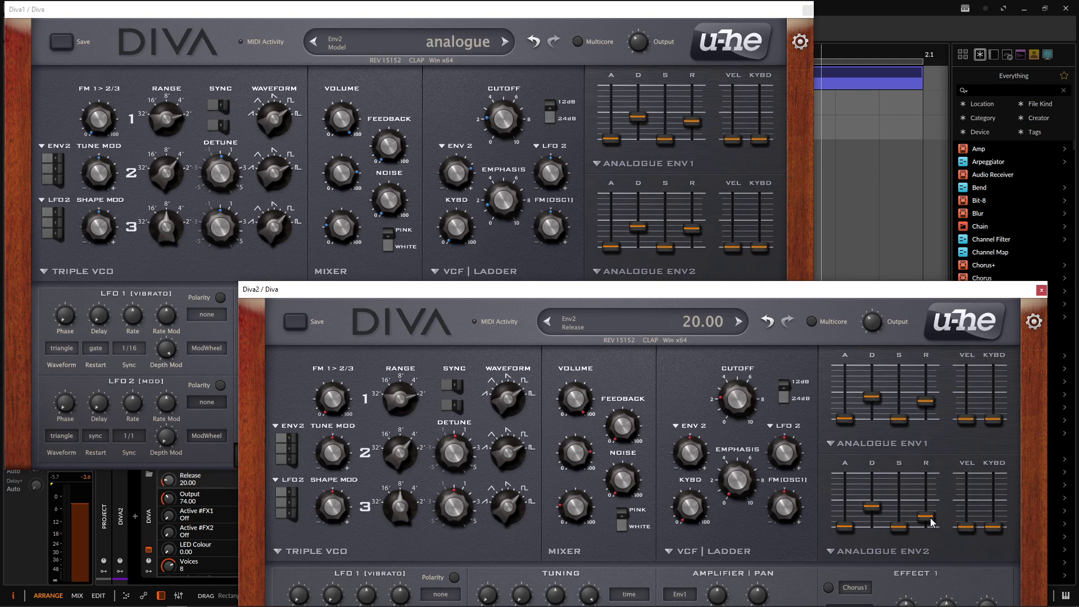
drag(927, 516, 931, 511)
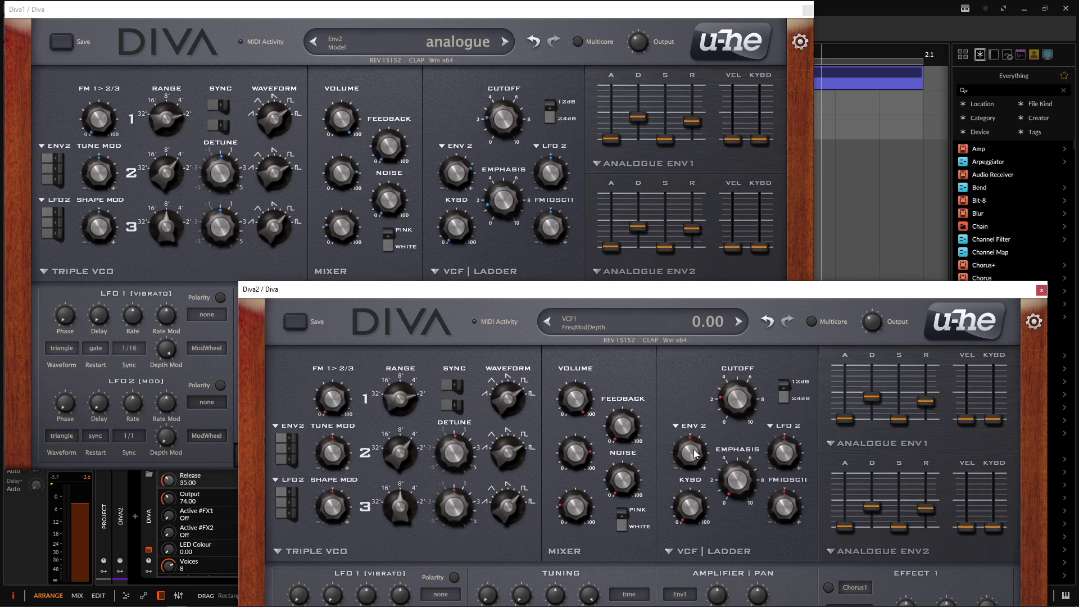
Raise Diva2's VCF ENV 2 modulation depth (FreqModDepth) to 58.00.
scroll(691, 455, up, 5)
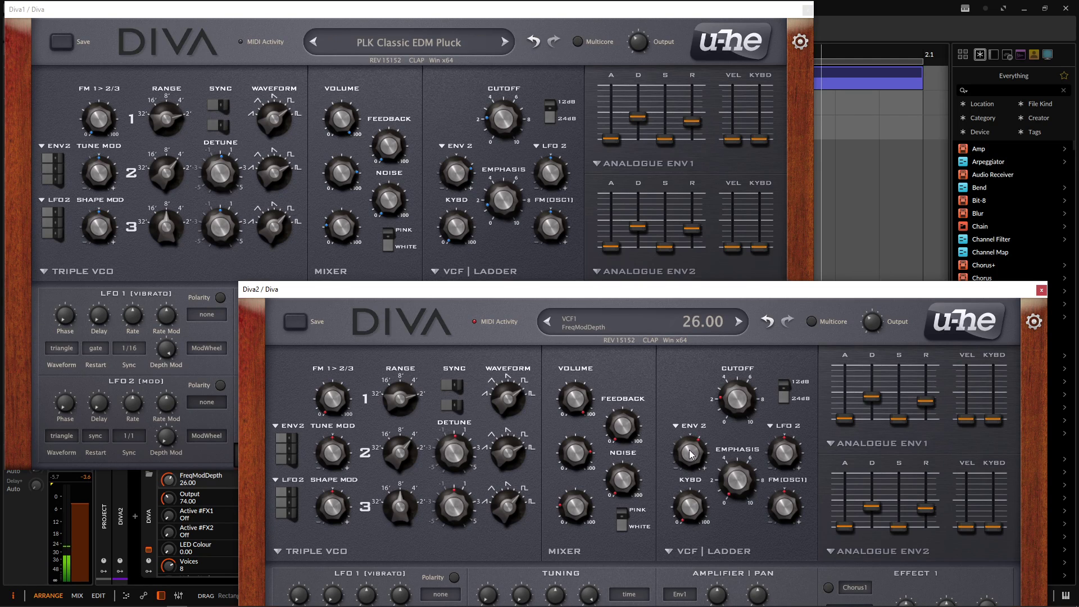
scroll(690, 451, up, 4)
scroll(687, 447, up, 3)
scroll(690, 453, up, 2)
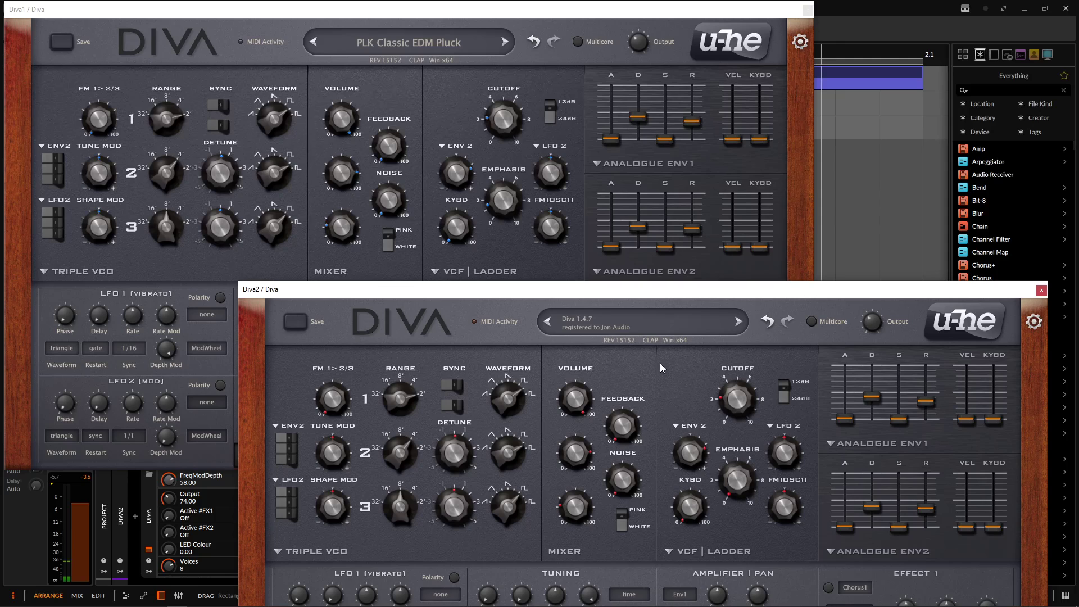
Raise Diva2's filter Emphasis to 14.50, matching Diva1's resonance.
mouse_move(502, 206)
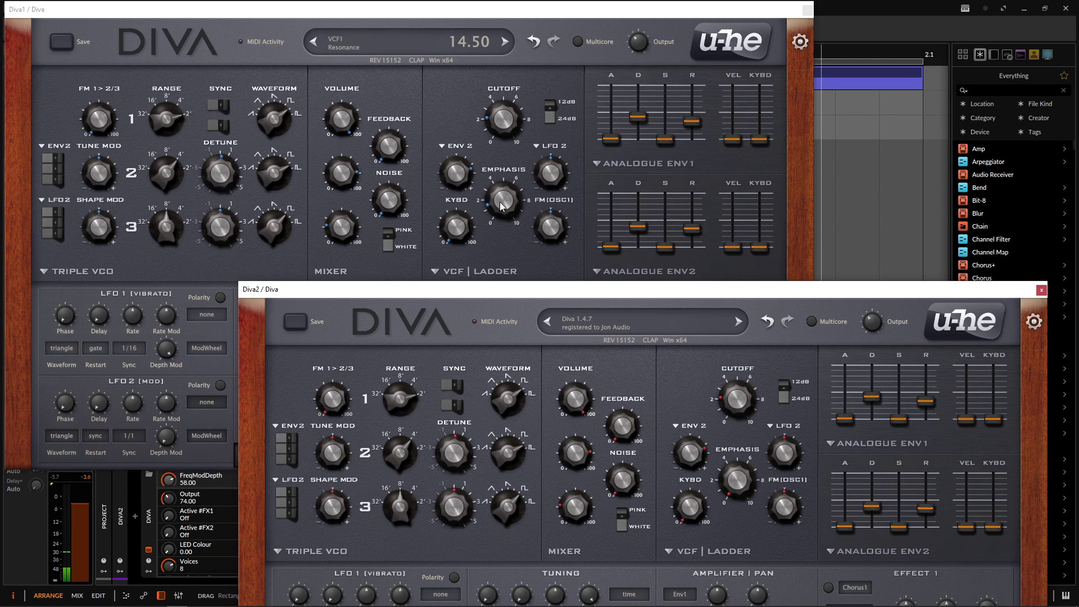
mouse_move(733, 487)
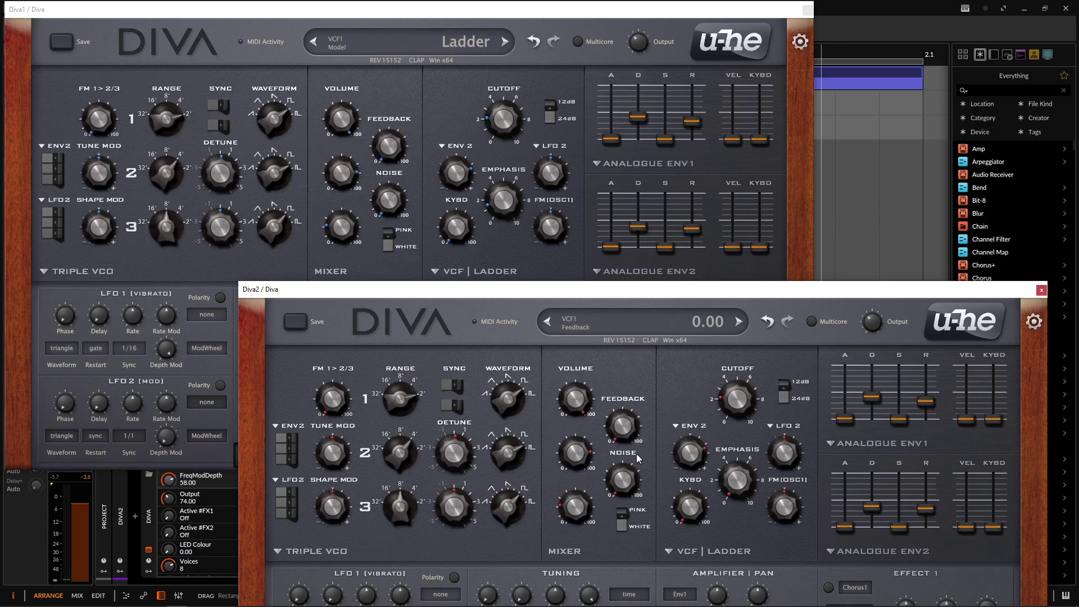
drag(733, 486, 726, 468)
mouse_move(716, 450)
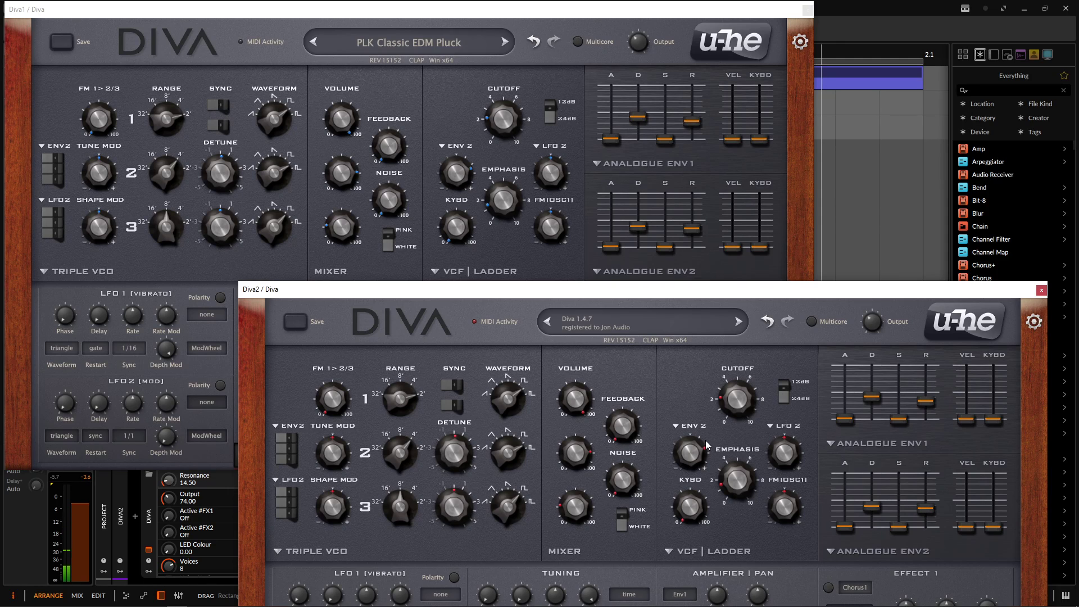
drag(541, 292, 494, 330)
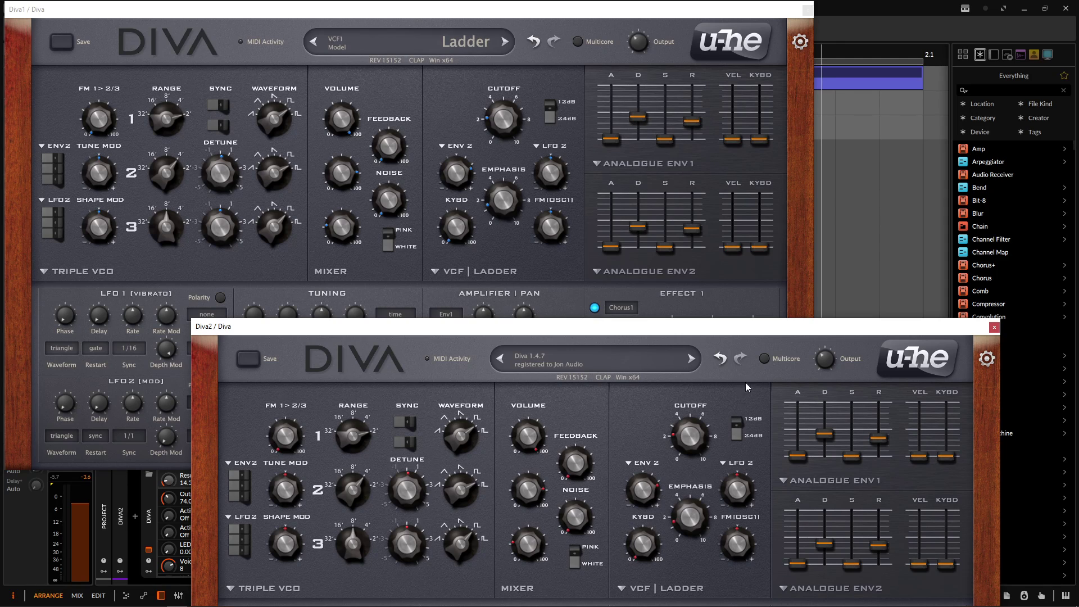
Rearrange the Diva1 and Diva2 windows so Diva2's Effect 1 panel sits in front.
drag(647, 332, 629, 378)
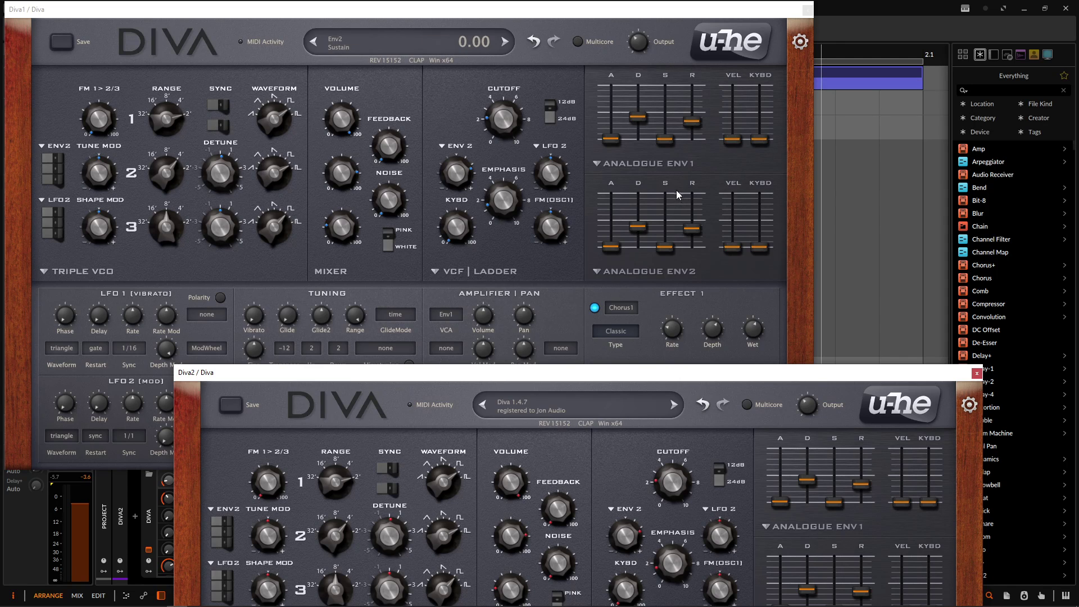
drag(590, 377, 455, 487)
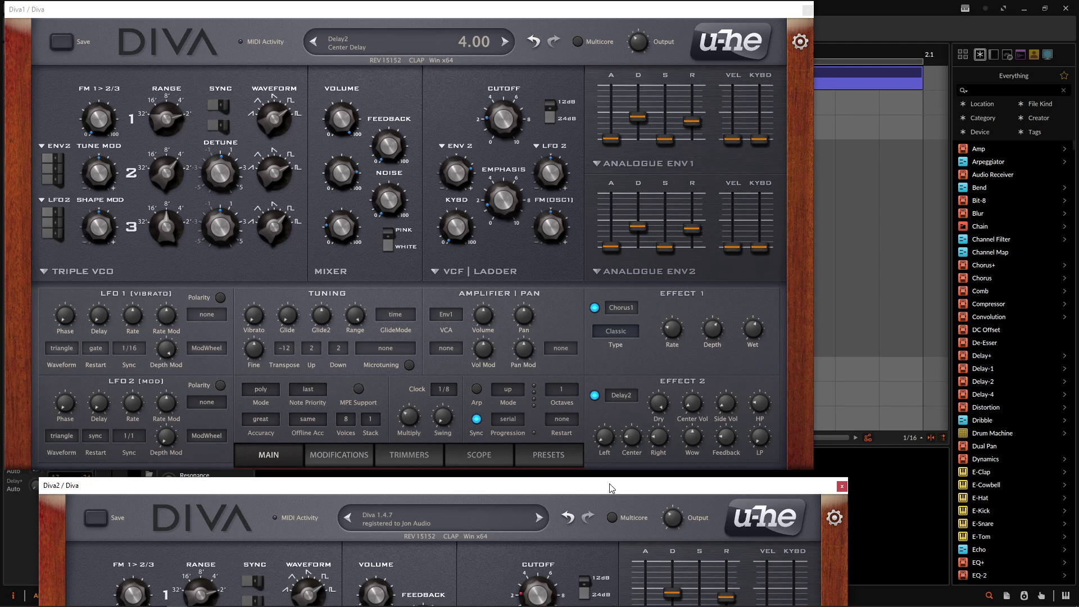
drag(611, 488, 638, 440)
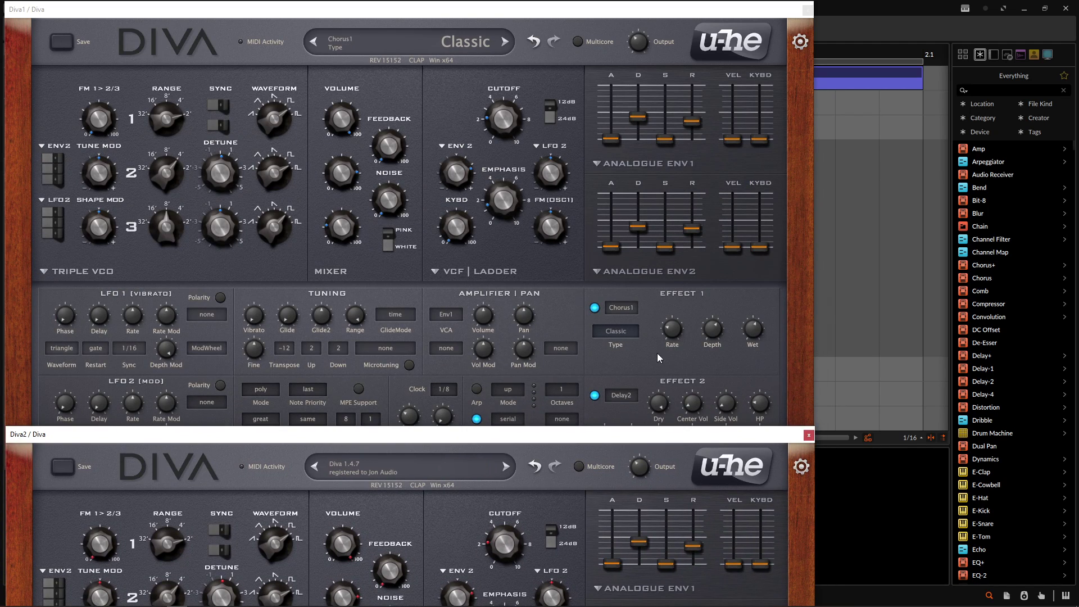
mouse_move(677, 339)
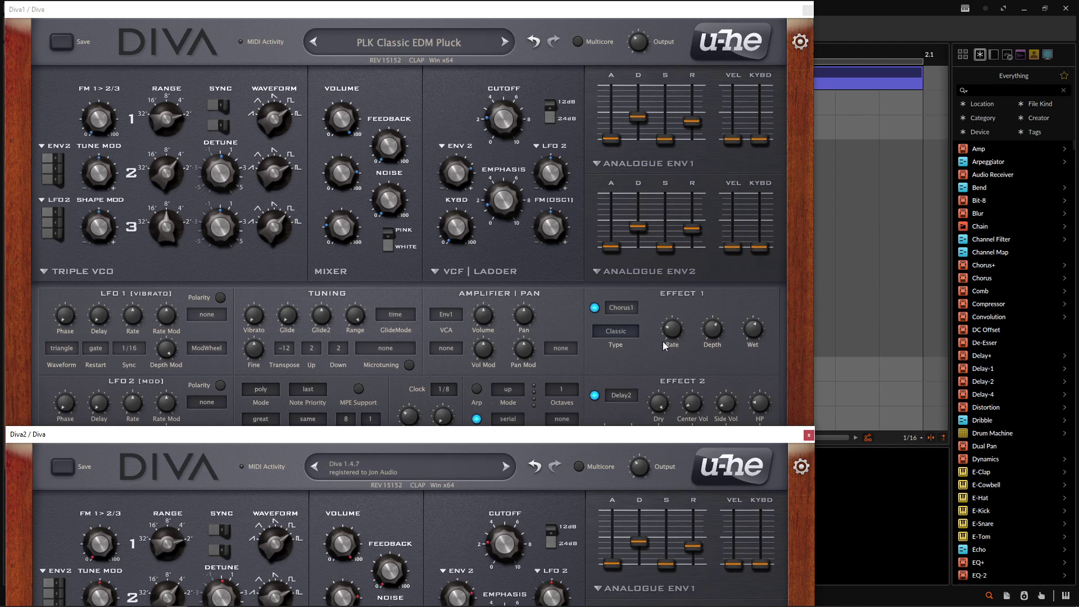
drag(592, 5, 229, 94)
click(632, 435)
mouse_move(297, 409)
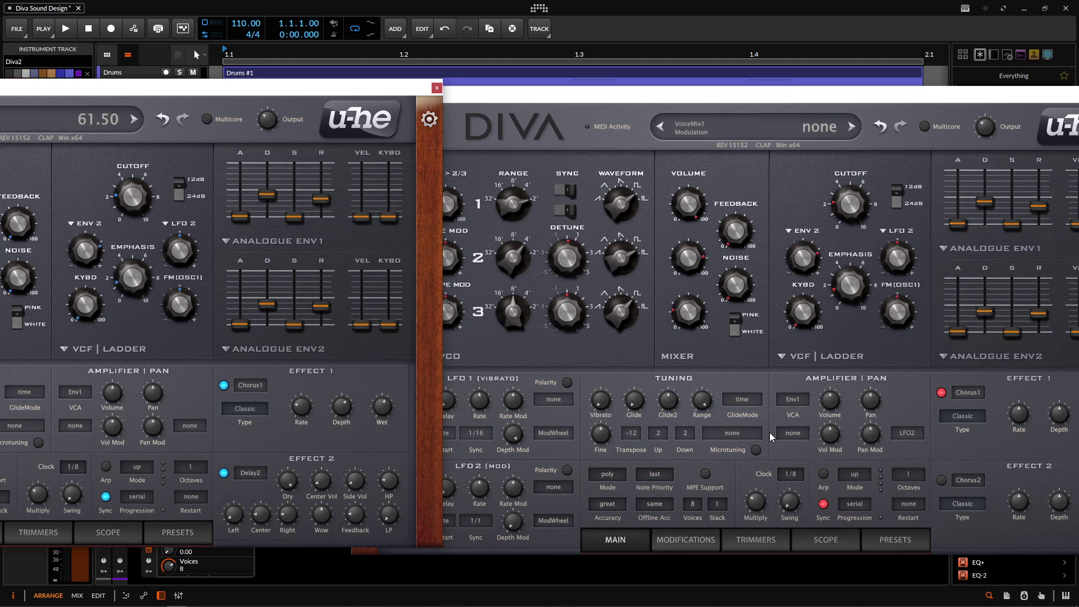
click(1020, 421)
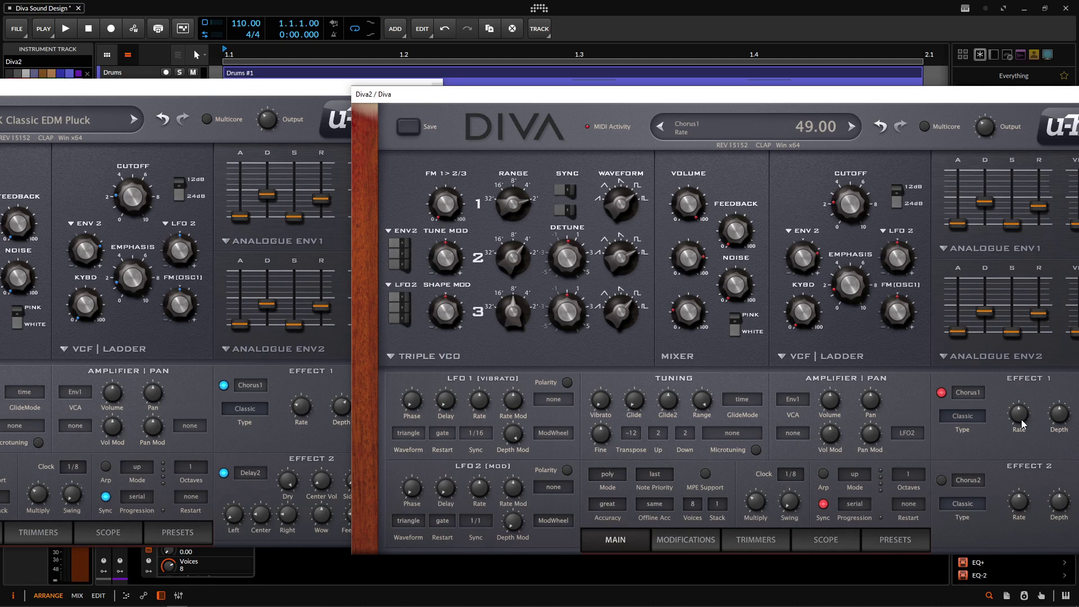
Lower Diva2's Chorus1 rate, raise its depth, and turn the wet mix down to about 53.
drag(1020, 424, 1021, 454)
drag(1060, 420, 1059, 405)
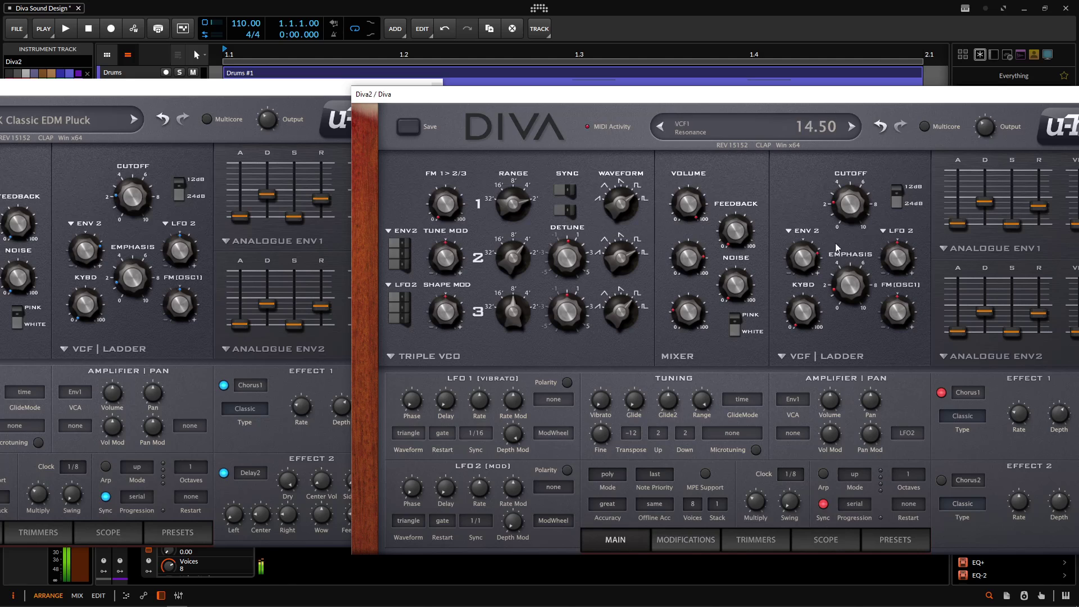
drag(286, 91, 237, 80)
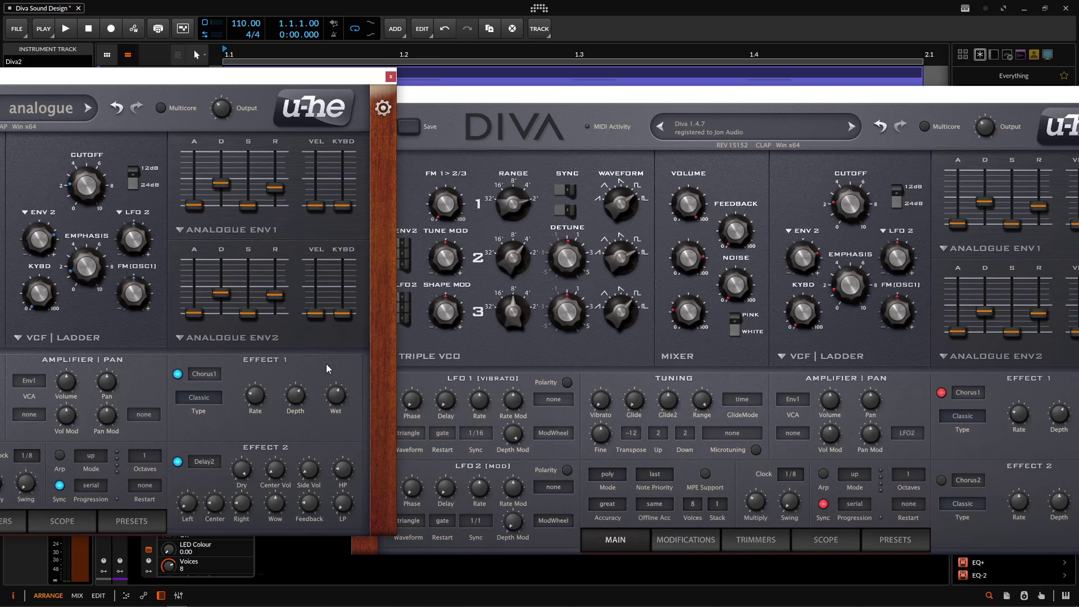
drag(732, 98, 590, 83)
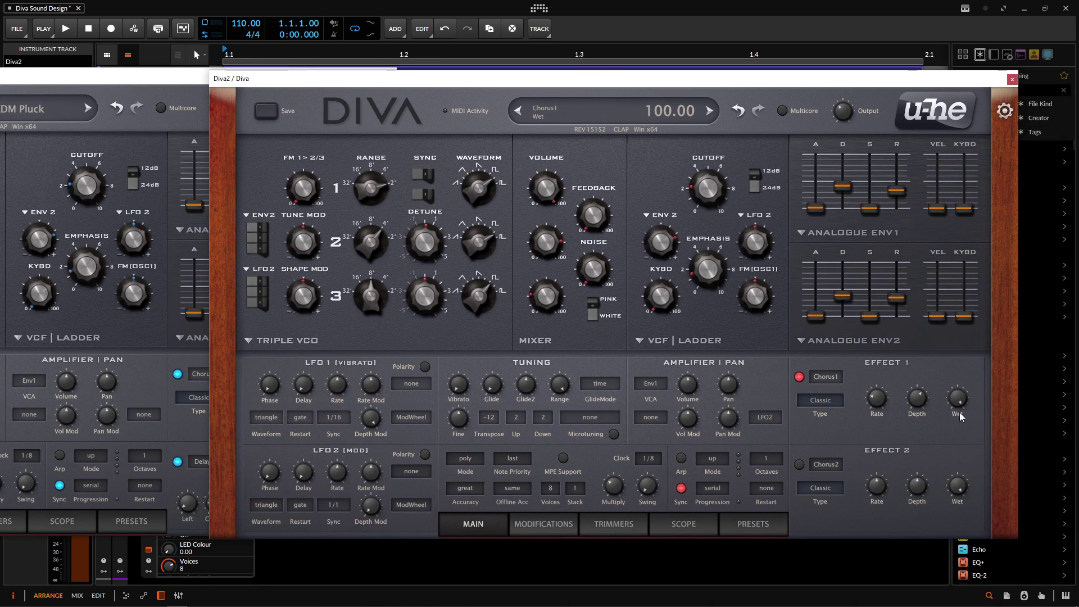
drag(960, 405, 963, 418)
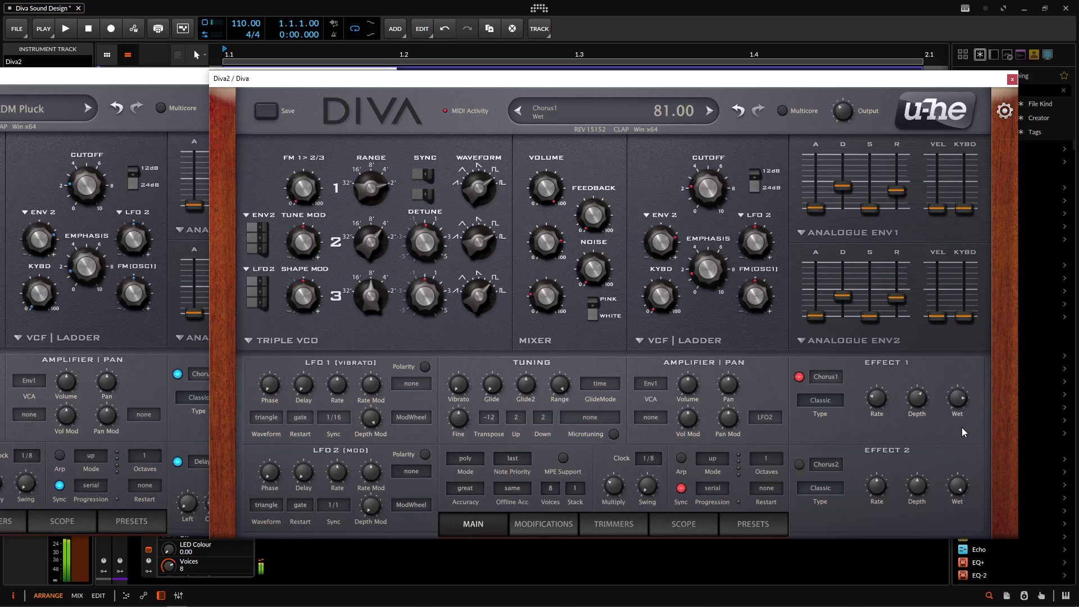
drag(962, 427, 962, 465)
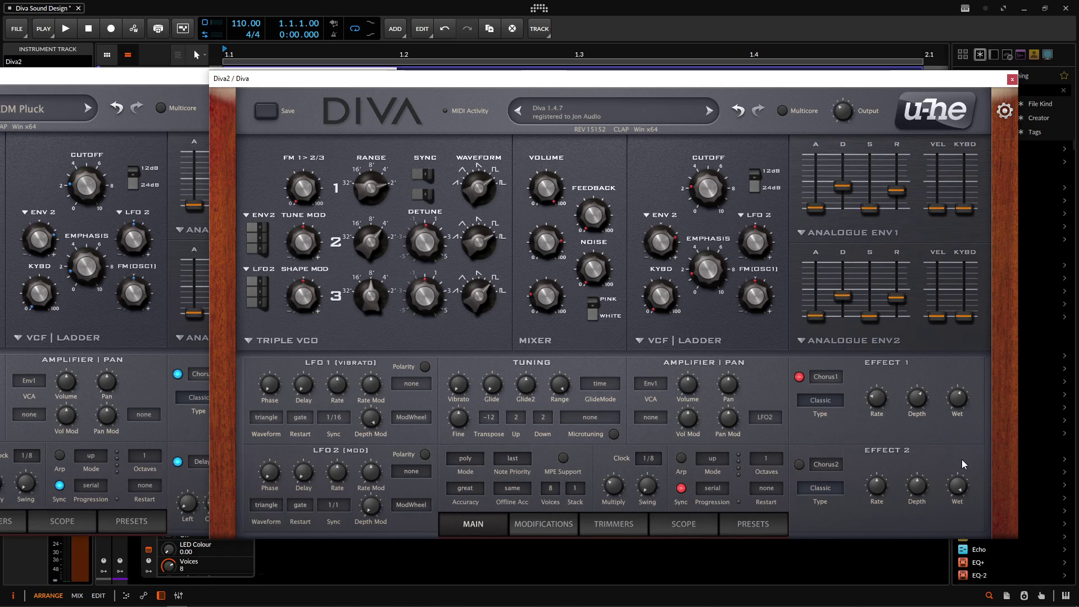
mouse_move(662, 190)
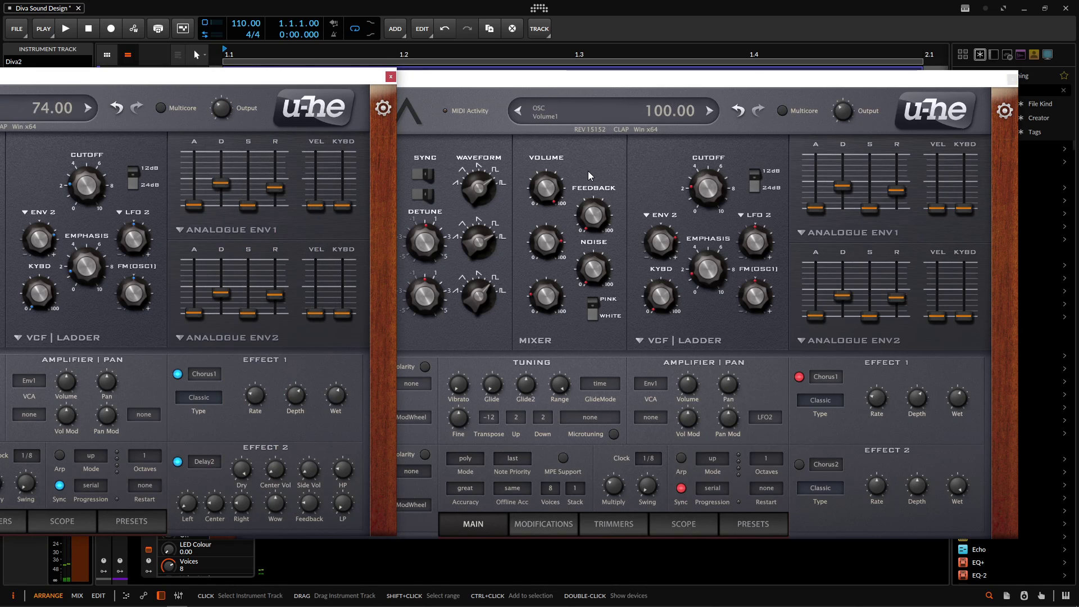
Load Delay2 into Diva2's second effect slot and arrange both windows for comparison.
click(827, 466)
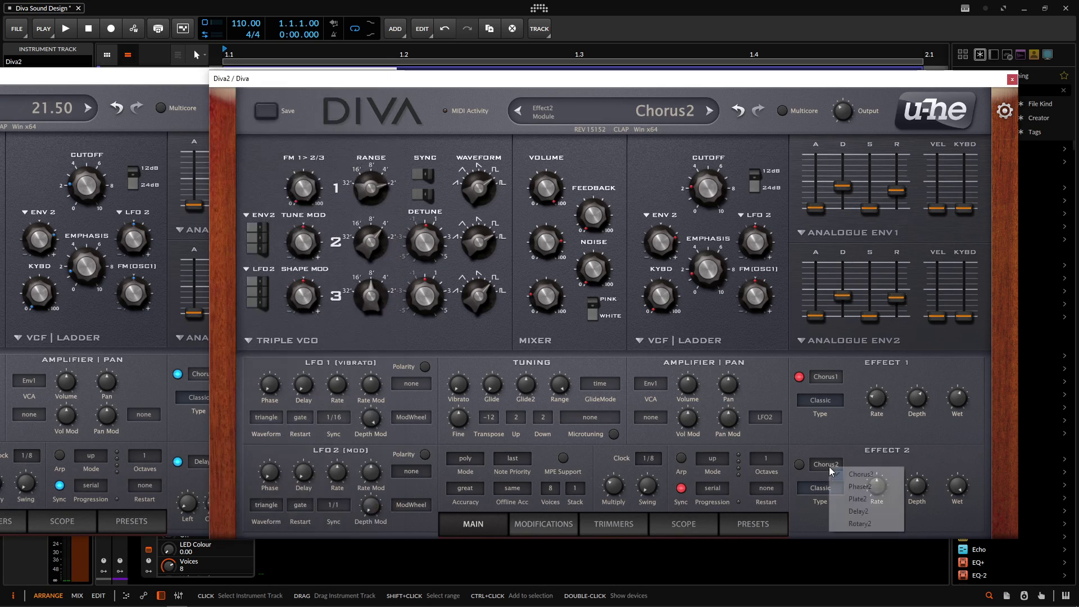
click(857, 511)
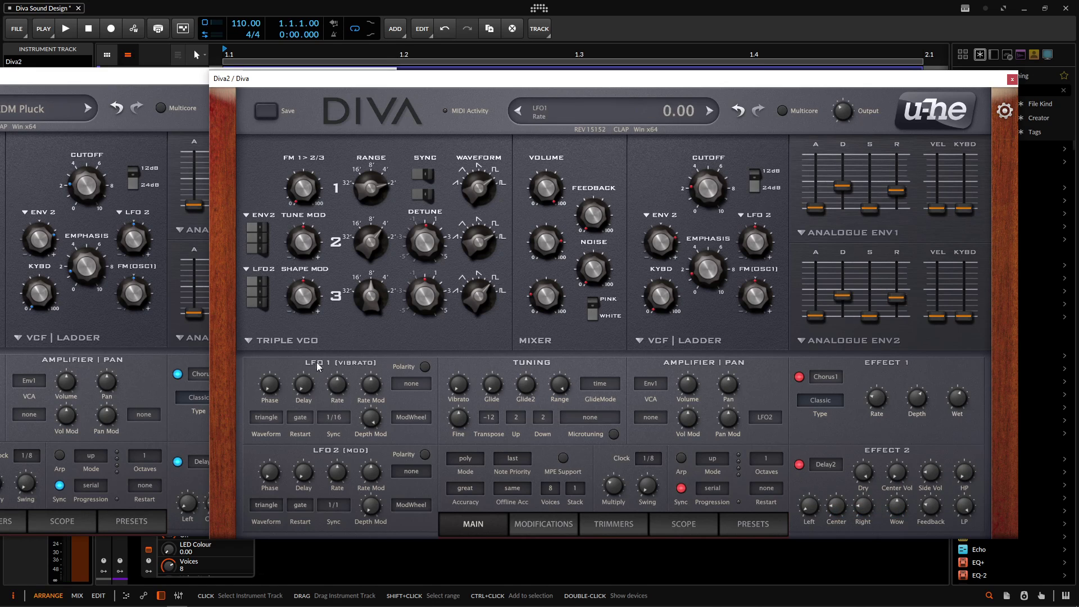
drag(185, 78, 450, 264)
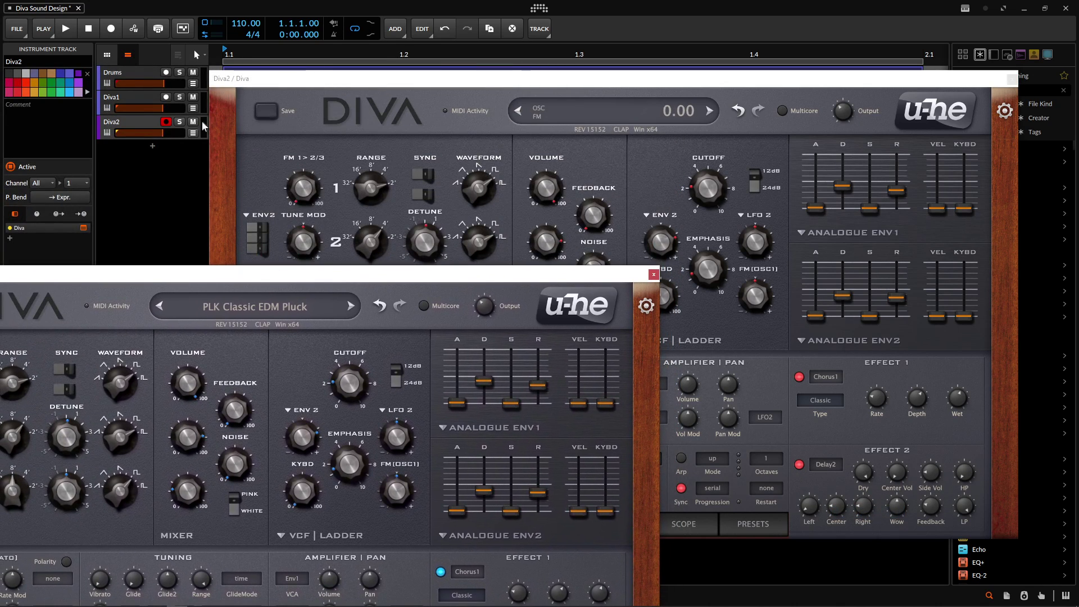
click(133, 98)
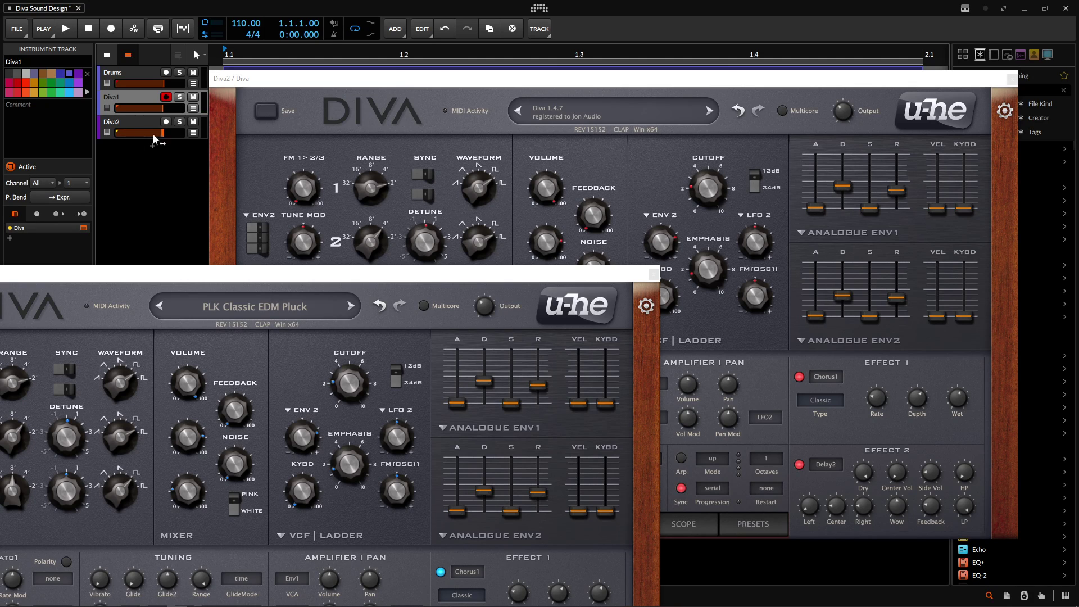
drag(491, 274, 321, 44)
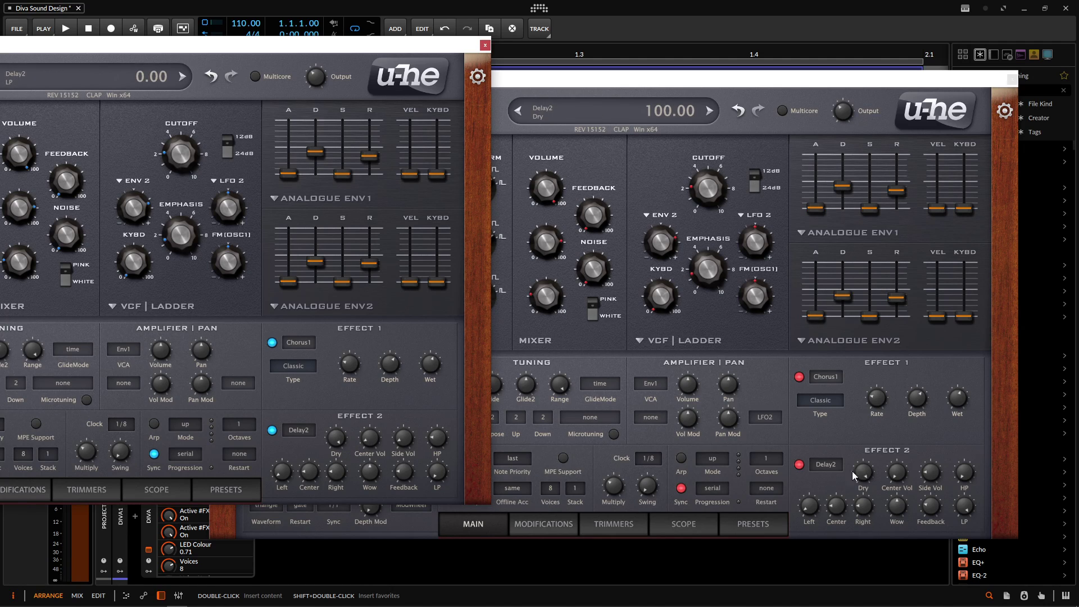
drag(895, 476, 894, 464)
click(211, 57)
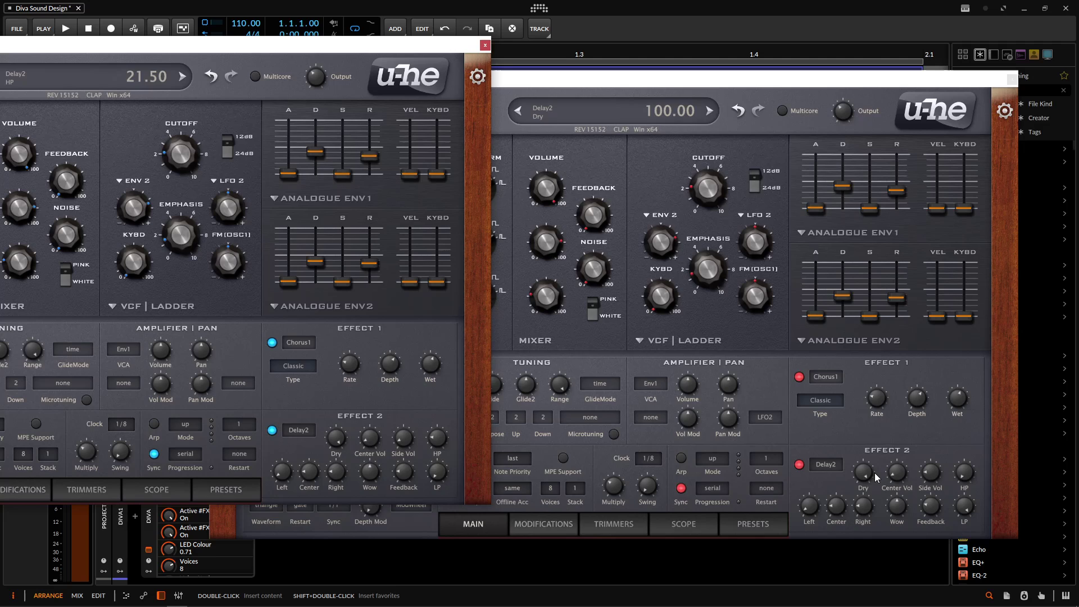
Lower Diva2's Delay2 Side Vol to 17 and set its LP to 28.50.
drag(930, 473, 932, 492)
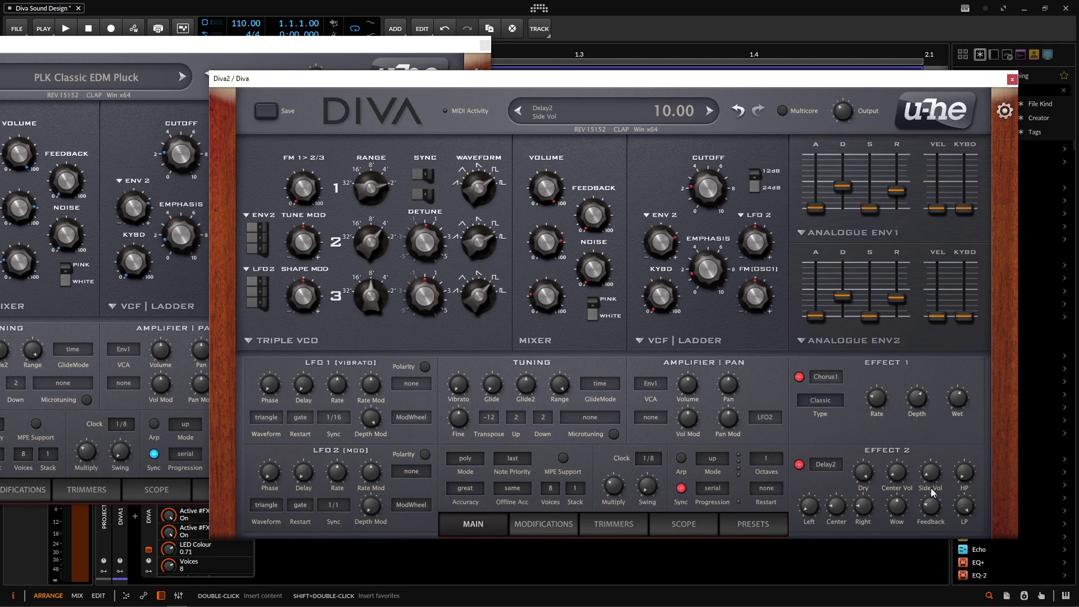
click(252, 49)
drag(437, 472, 485, 538)
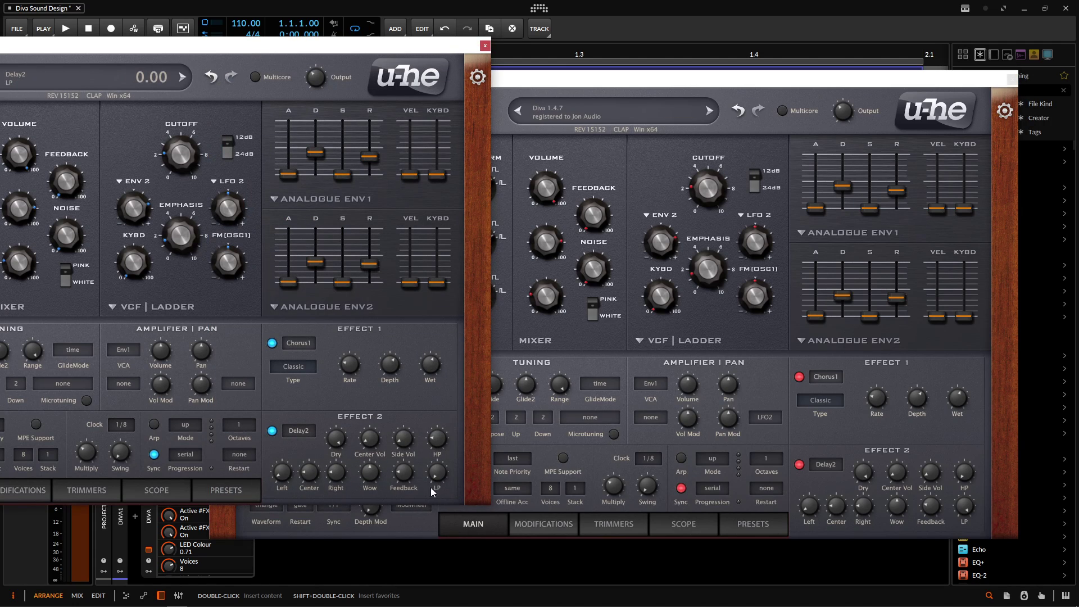
click(997, 516)
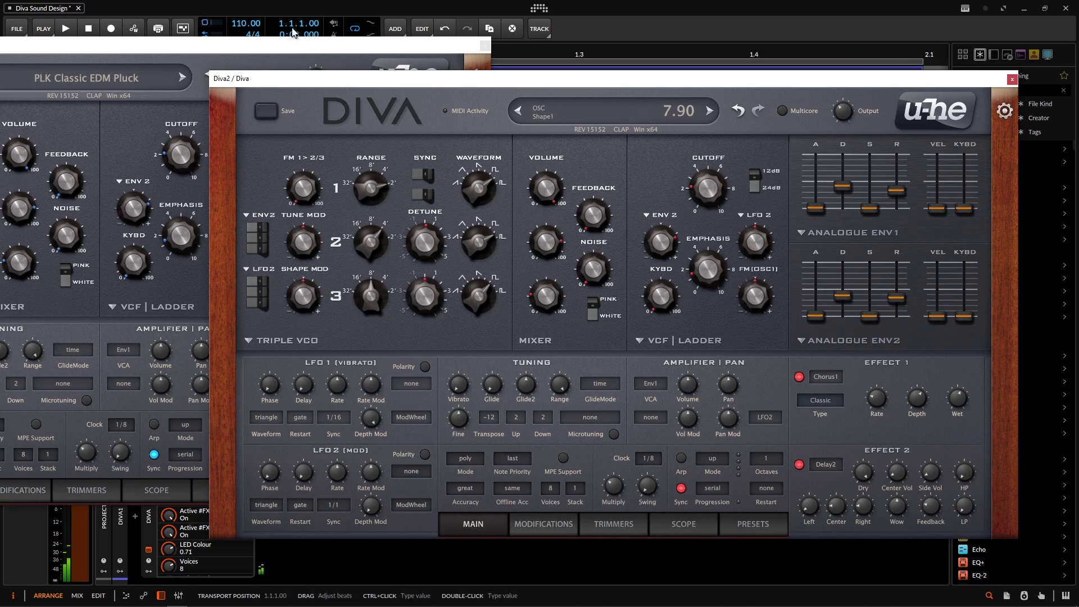
Place the pluck reference window beside Diva2 and raise Diva2's Delay2 high-pass to 19.
drag(337, 45, 374, 288)
click(167, 133)
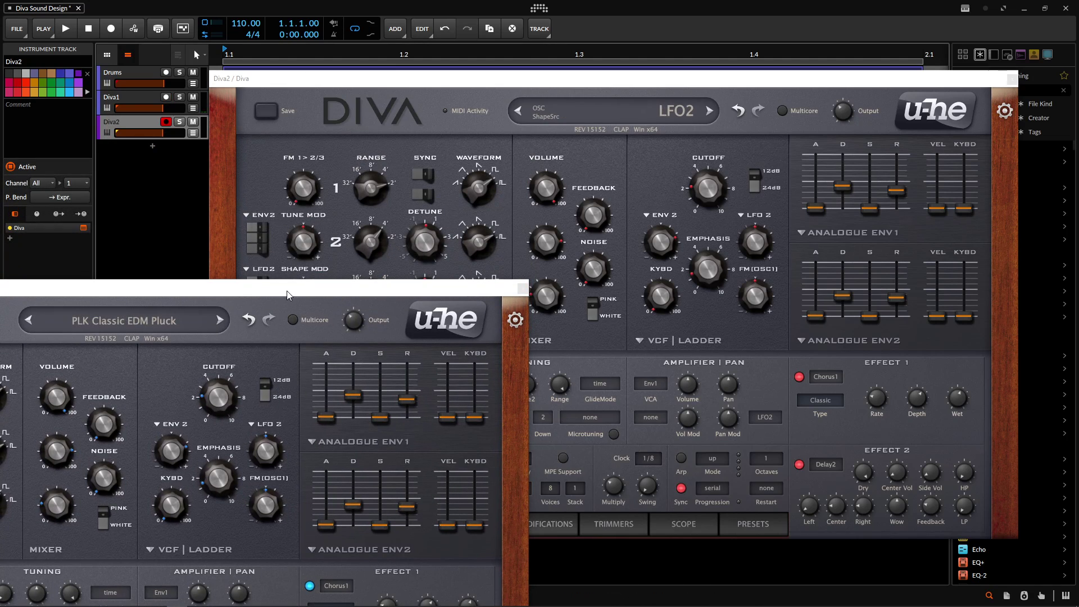
click(534, 82)
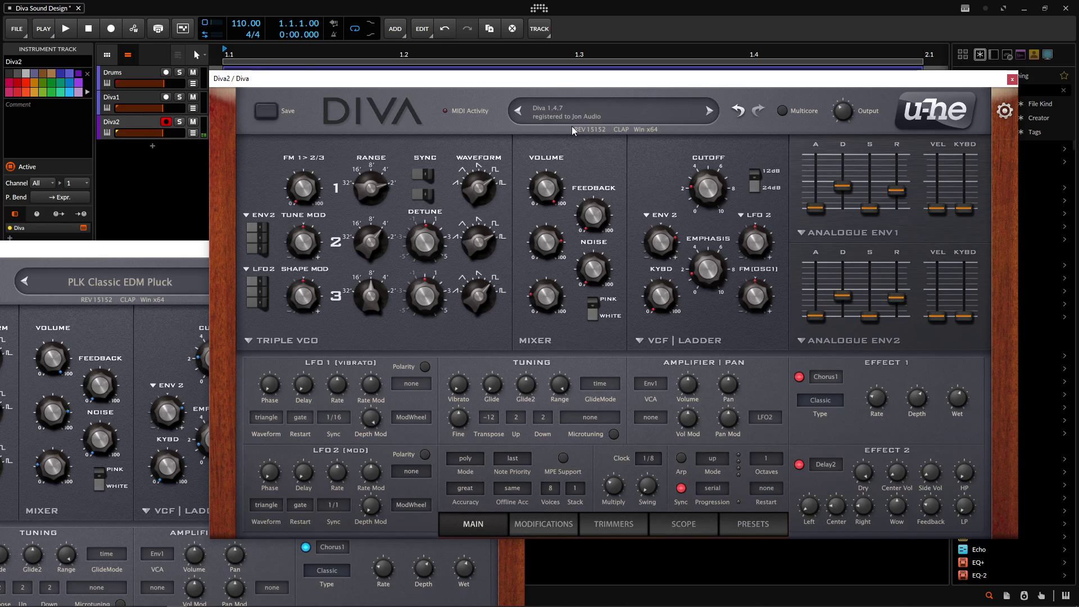
drag(112, 249, 134, 103)
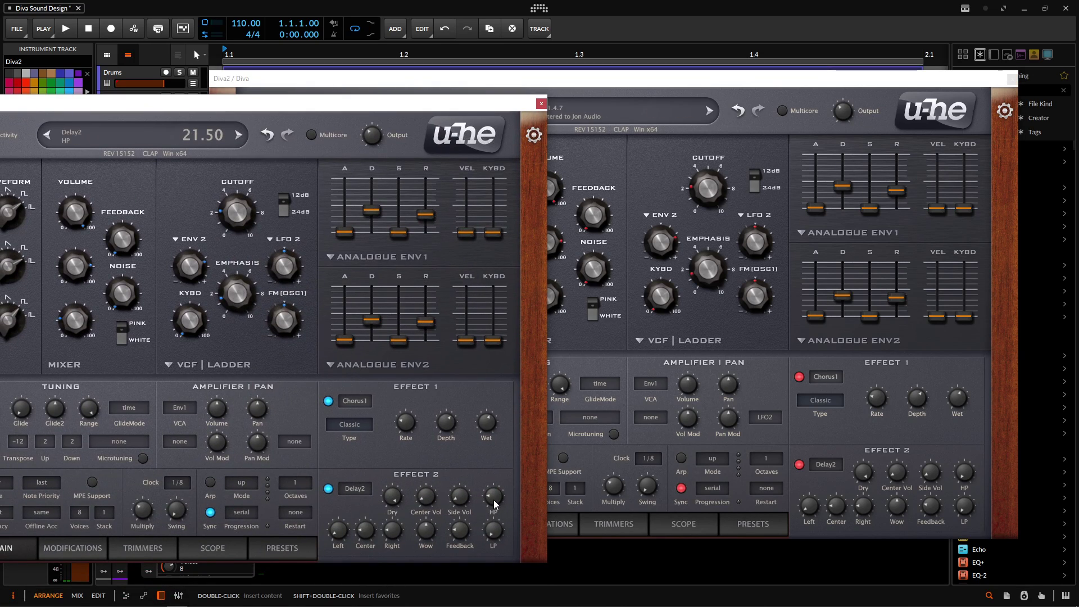
click(967, 481)
drag(967, 481, 961, 453)
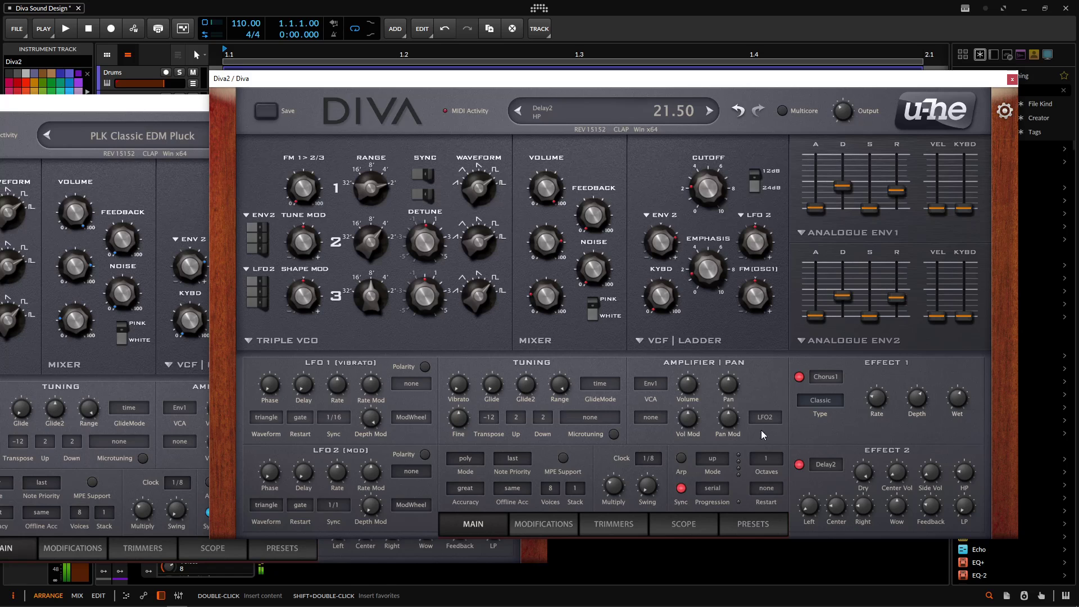
Lower Diva2's Delay2 feedback to 20, matching the reference preset's value.
click(172, 116)
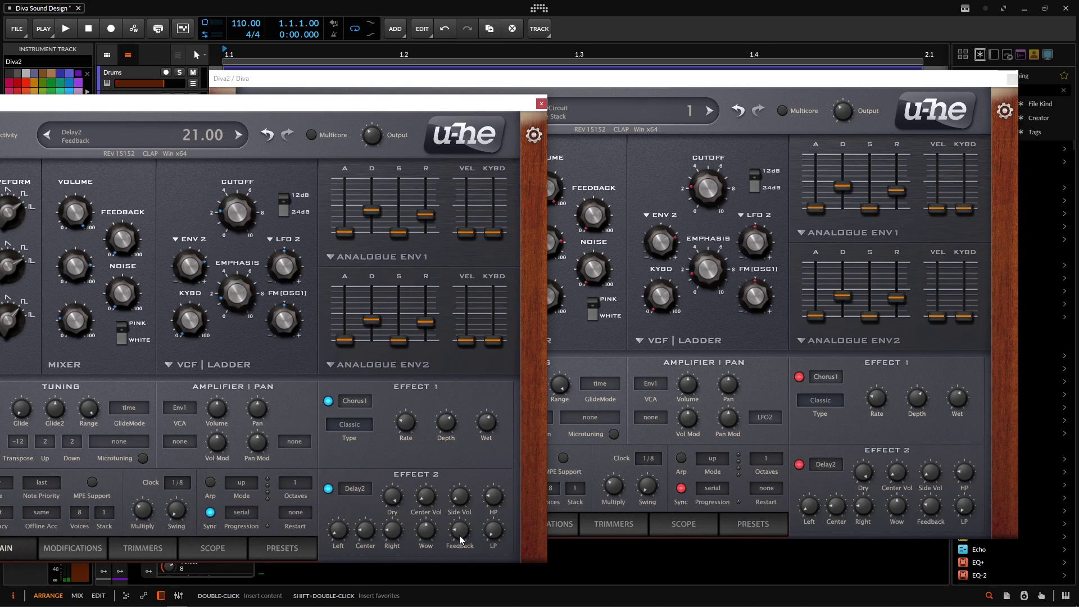
click(925, 511)
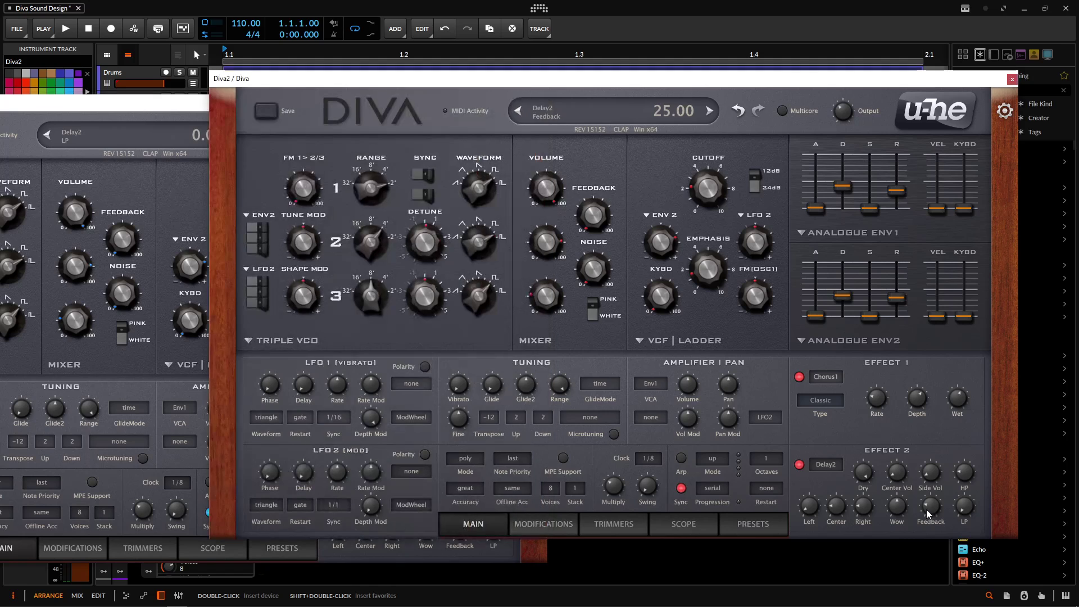
drag(925, 509, 927, 516)
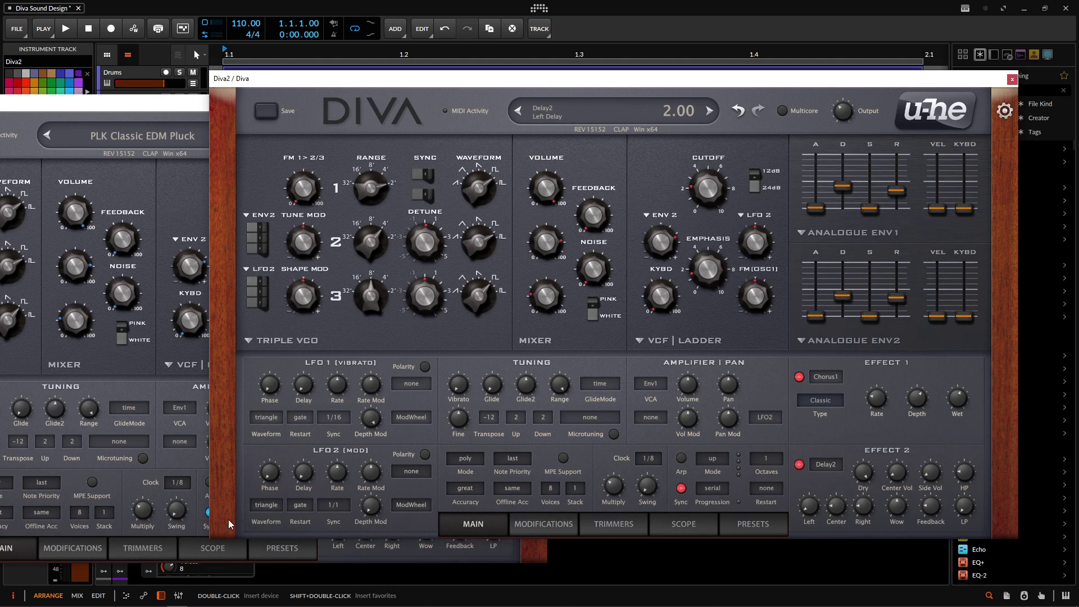
click(447, 546)
mouse_move(420, 534)
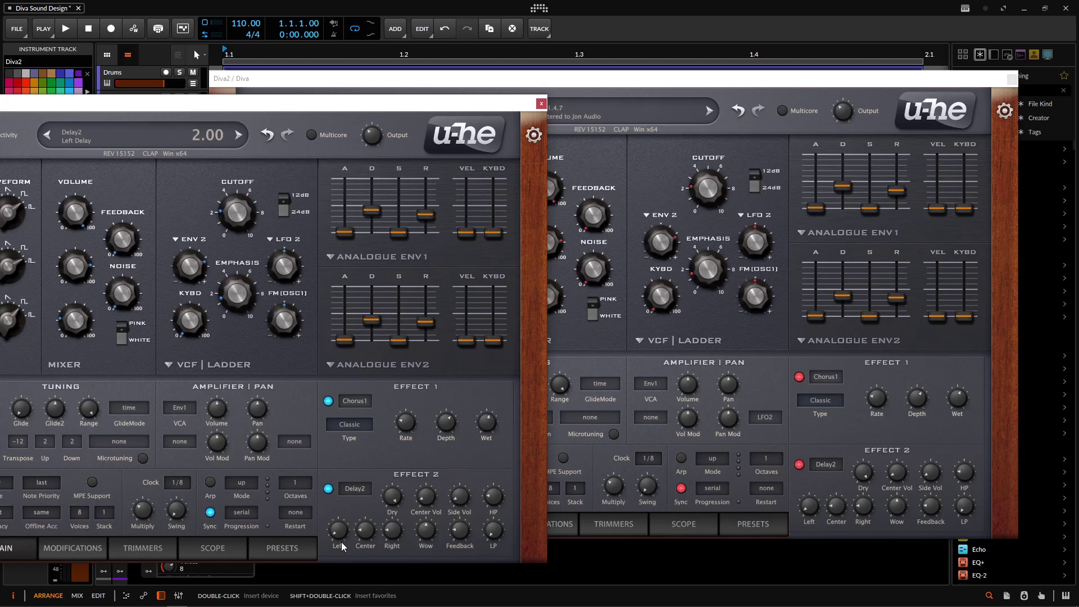
click(805, 527)
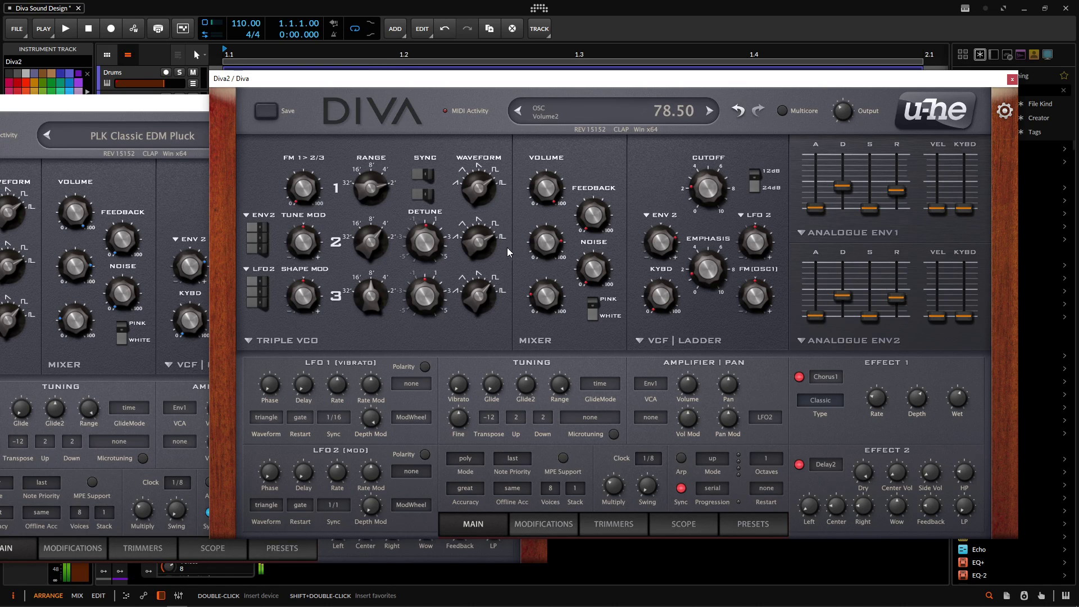
drag(169, 107, 319, 88)
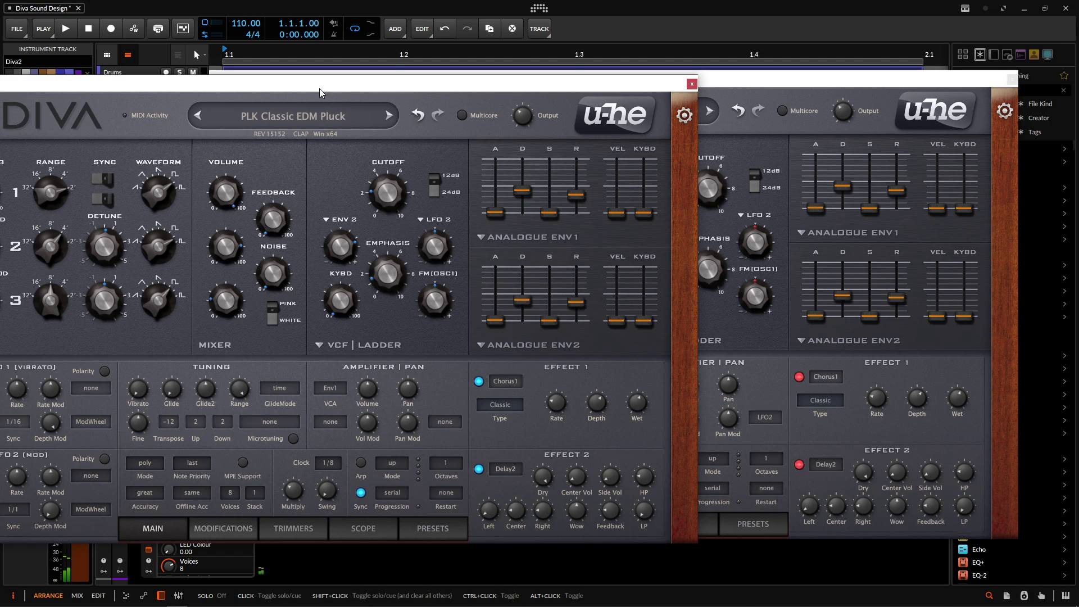
Move the Diva1 pluck window over Diva2 and select the Diva1 track.
drag(496, 89, 534, 113)
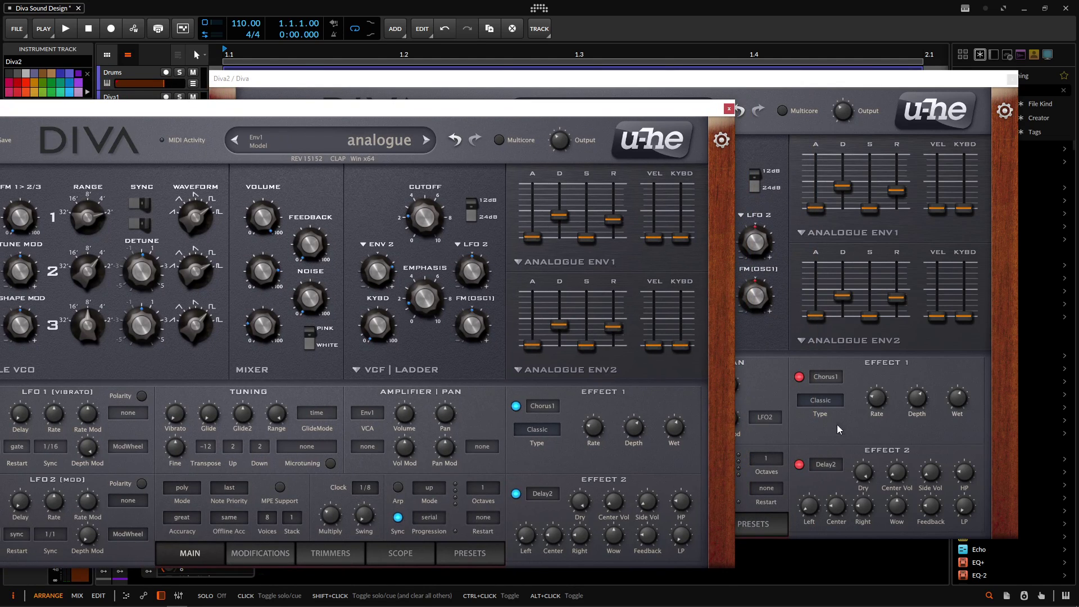
click(820, 91)
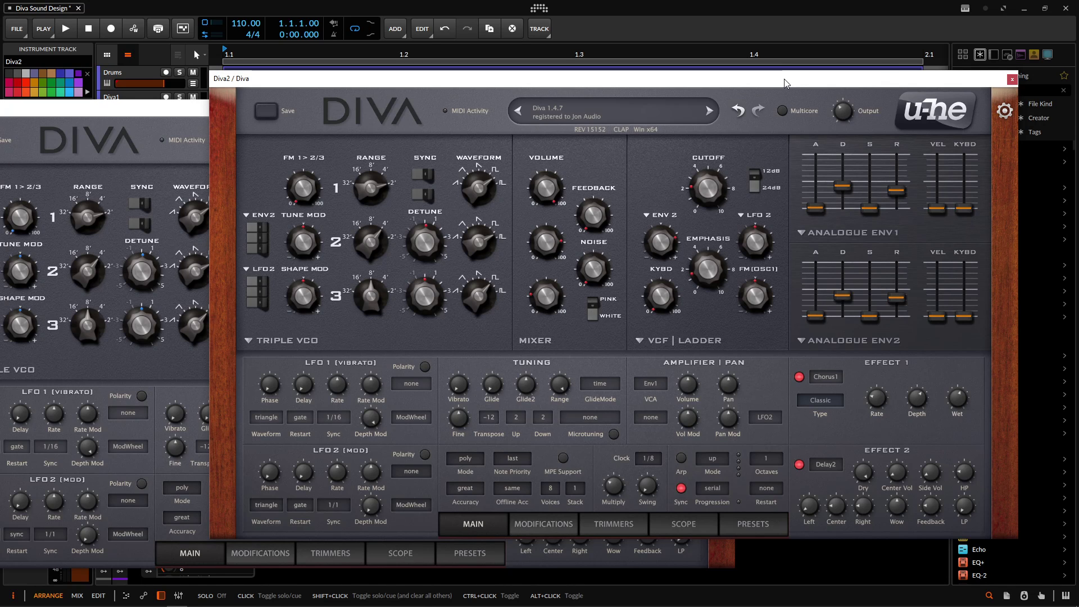
click(166, 111)
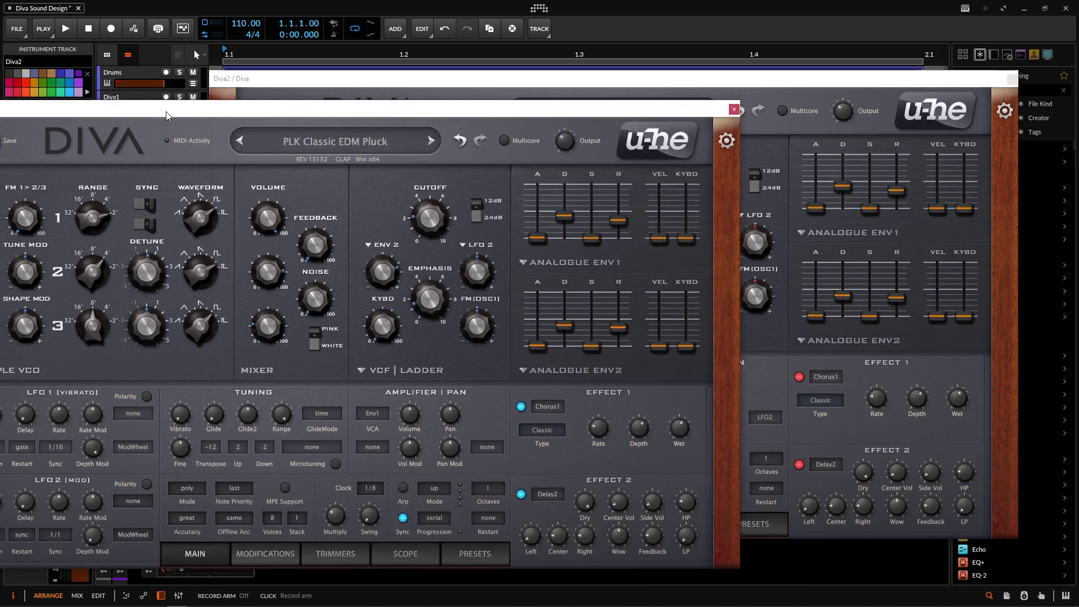
drag(166, 111, 472, 102)
click(145, 102)
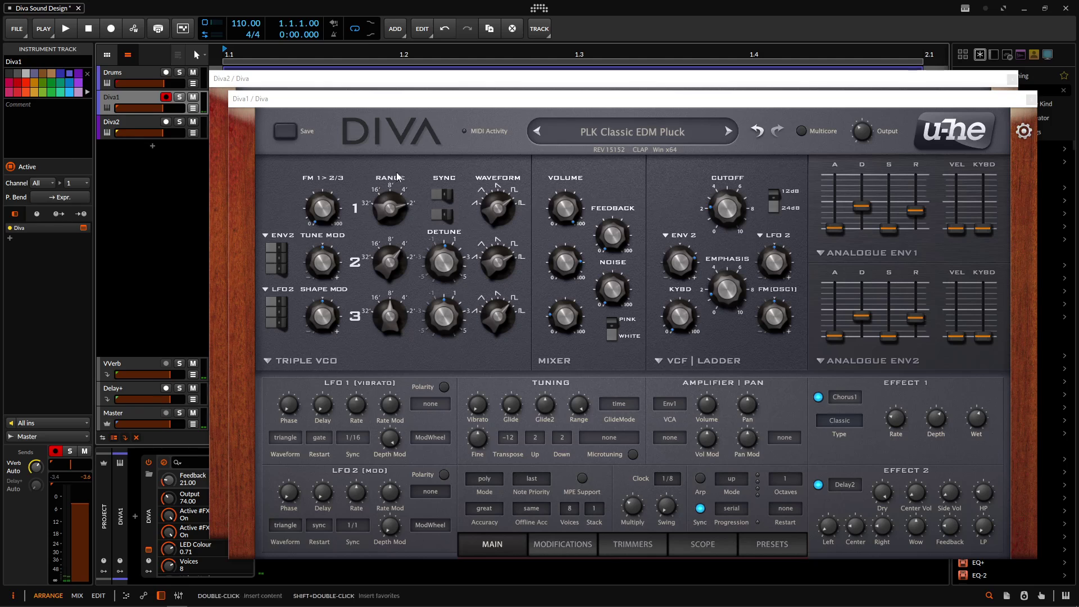
Check the VVerb track's ValhallaVintageVerb settings, then close the Diva1 plugin window.
click(123, 363)
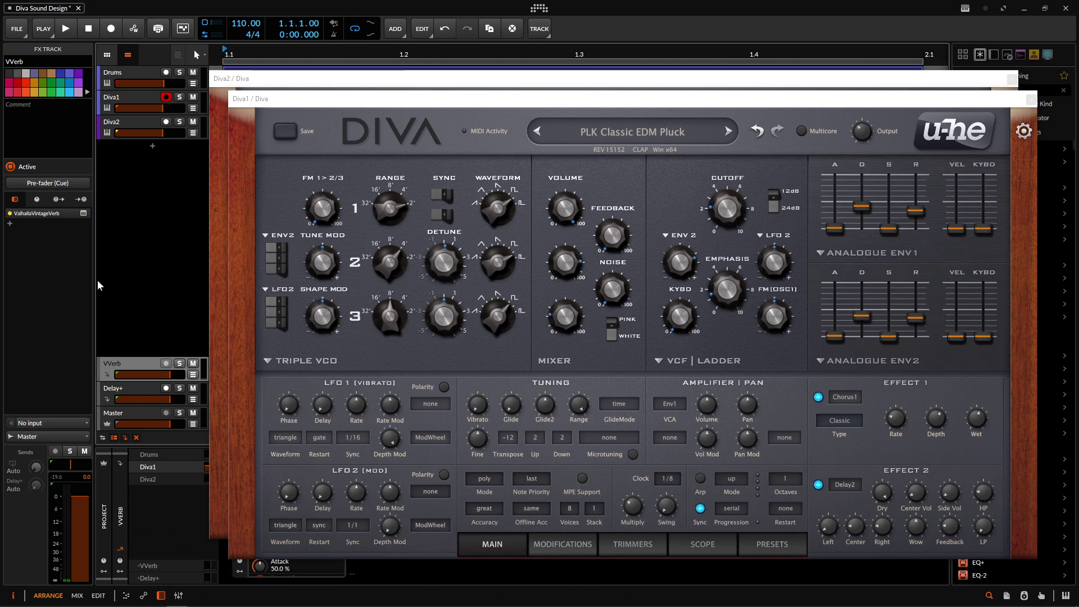
click(83, 212)
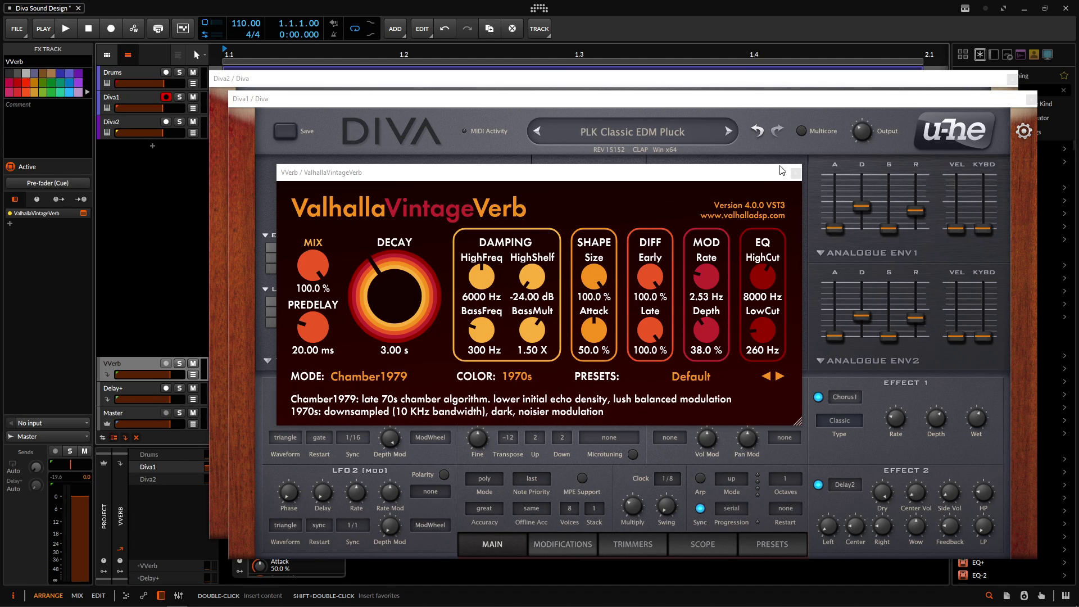
click(796, 172)
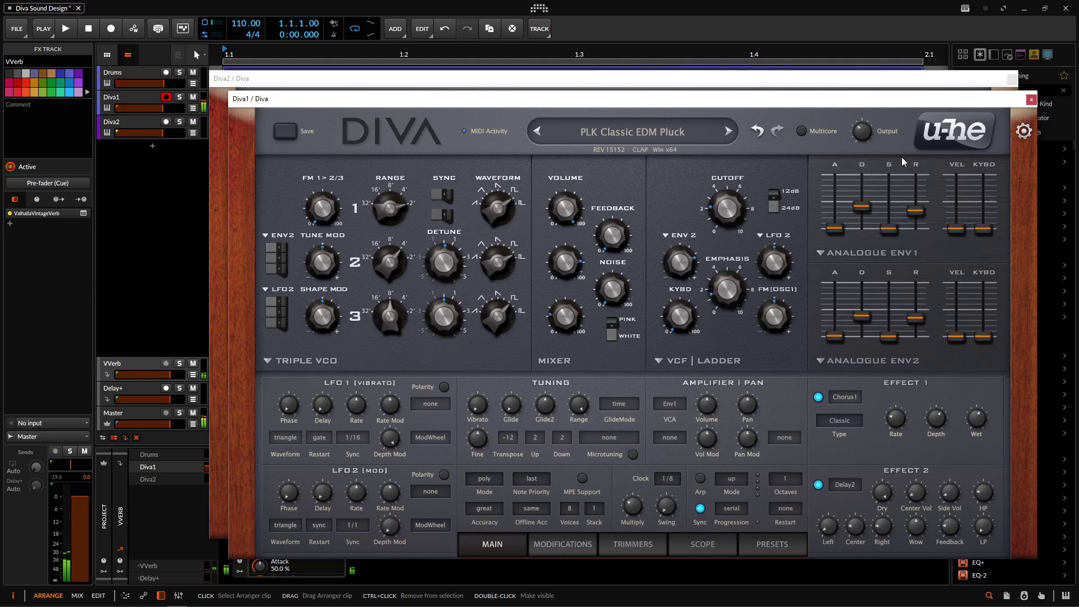
drag(827, 104, 611, 145)
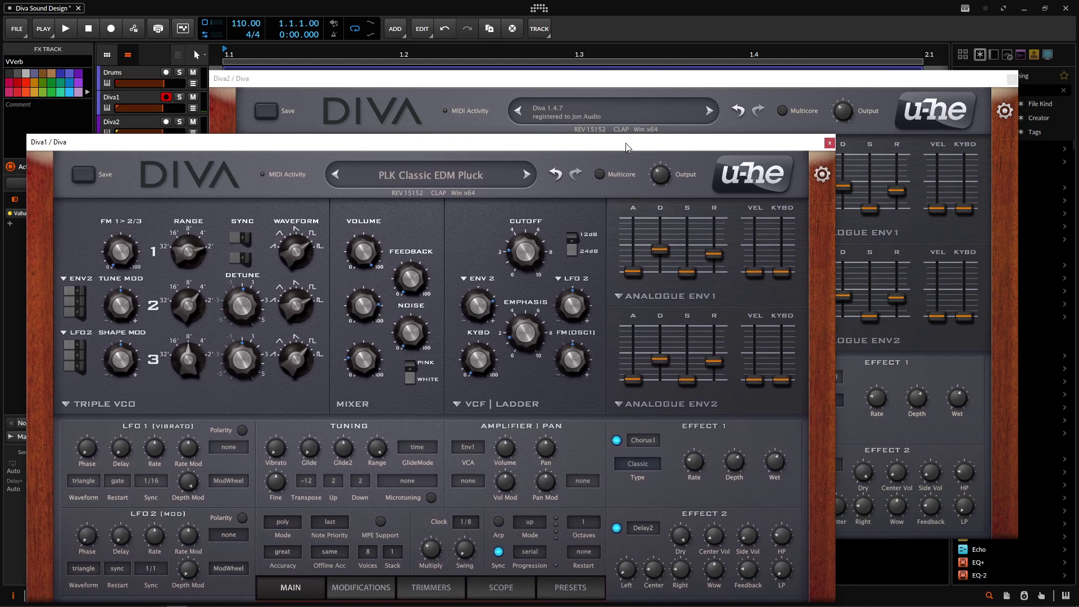
Raise Diva2's VVerb send to -20.2 dB and shift its plugin window left.
click(818, 141)
drag(715, 85, 712, 86)
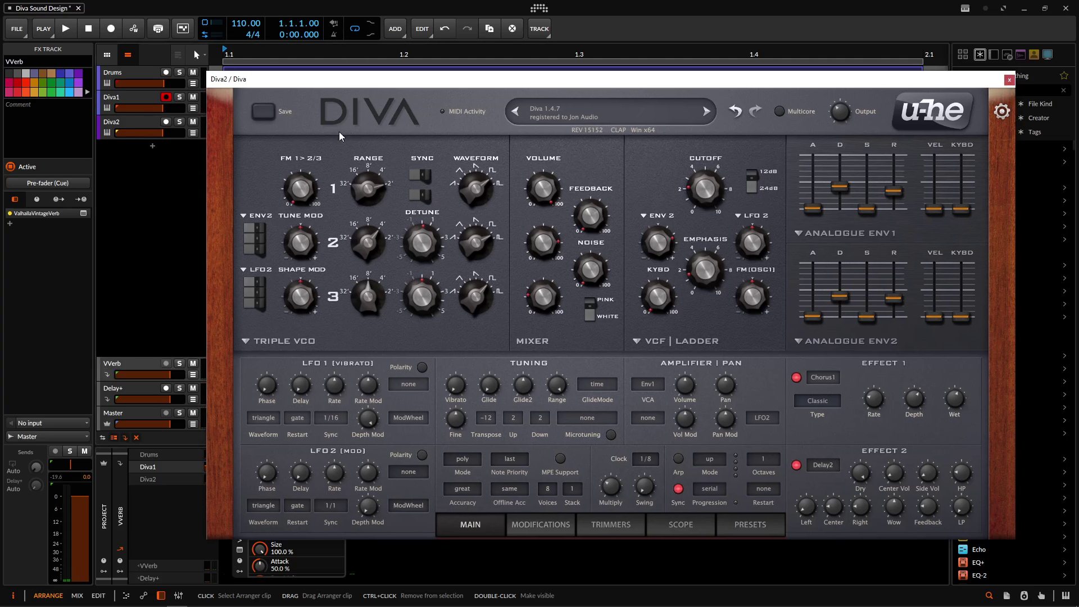
click(126, 123)
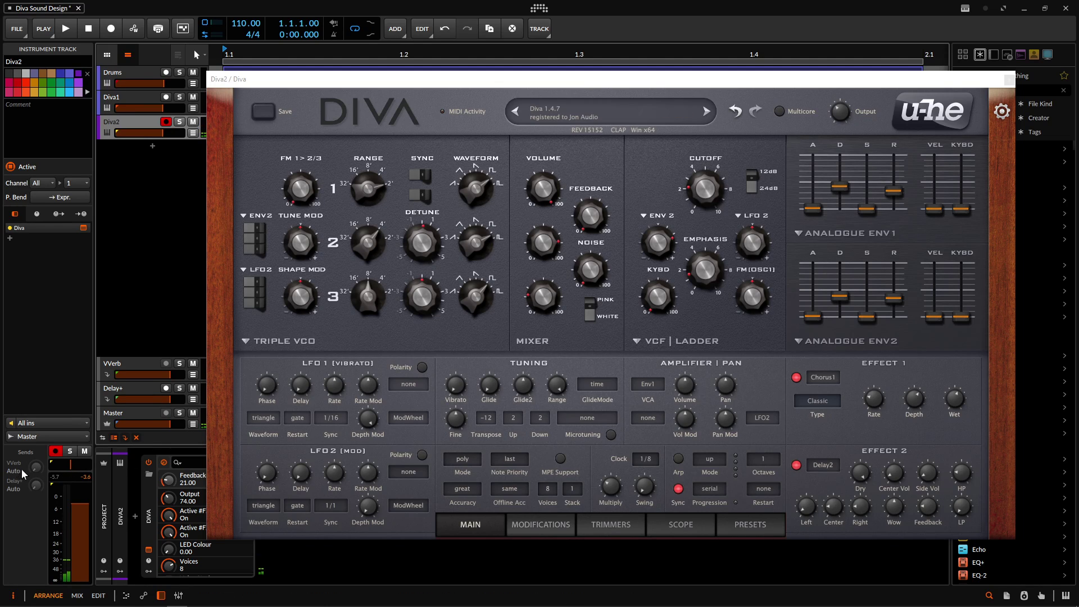
drag(35, 467, 35, 429)
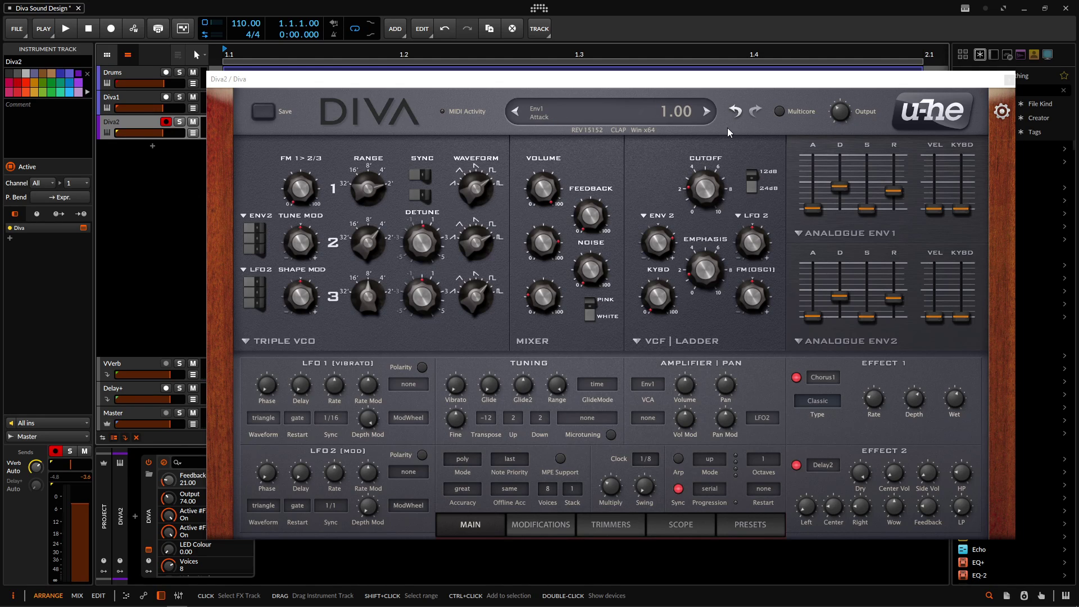
drag(740, 82, 670, 88)
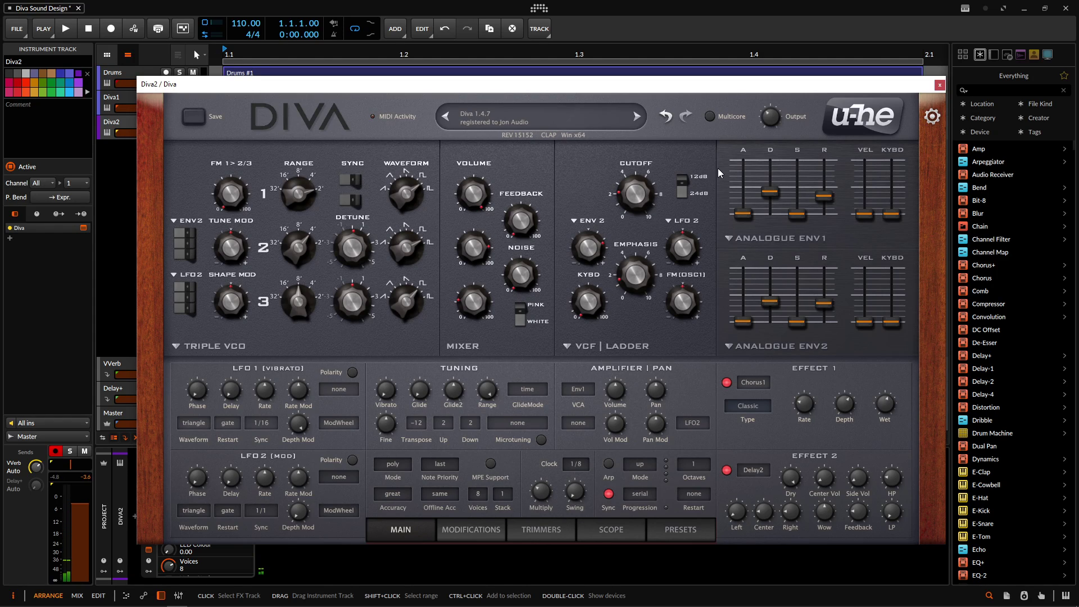
click(686, 183)
drag(686, 183, 684, 193)
click(683, 187)
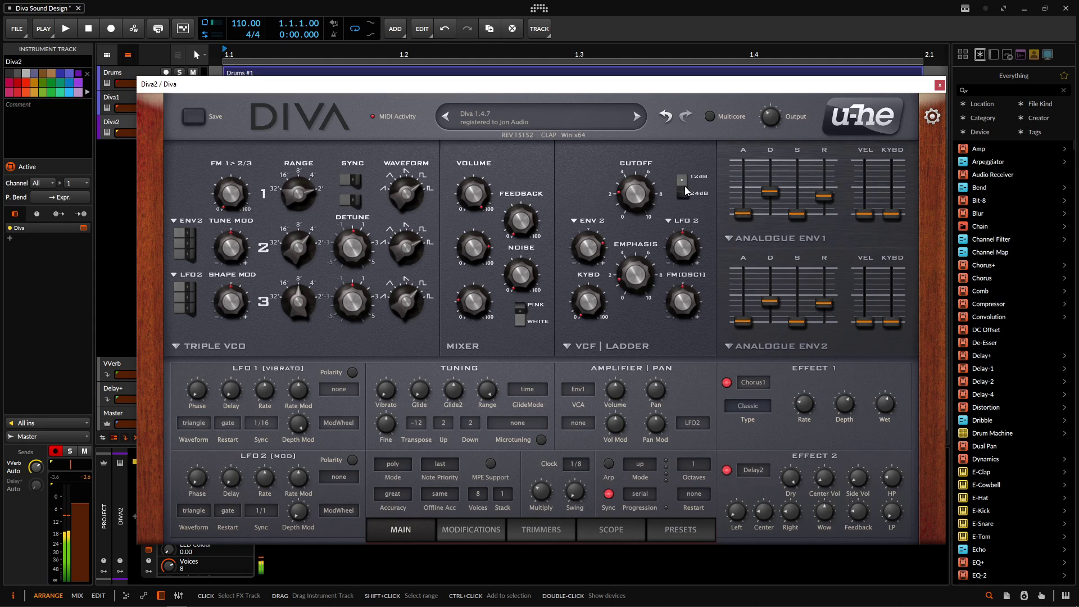
click(685, 191)
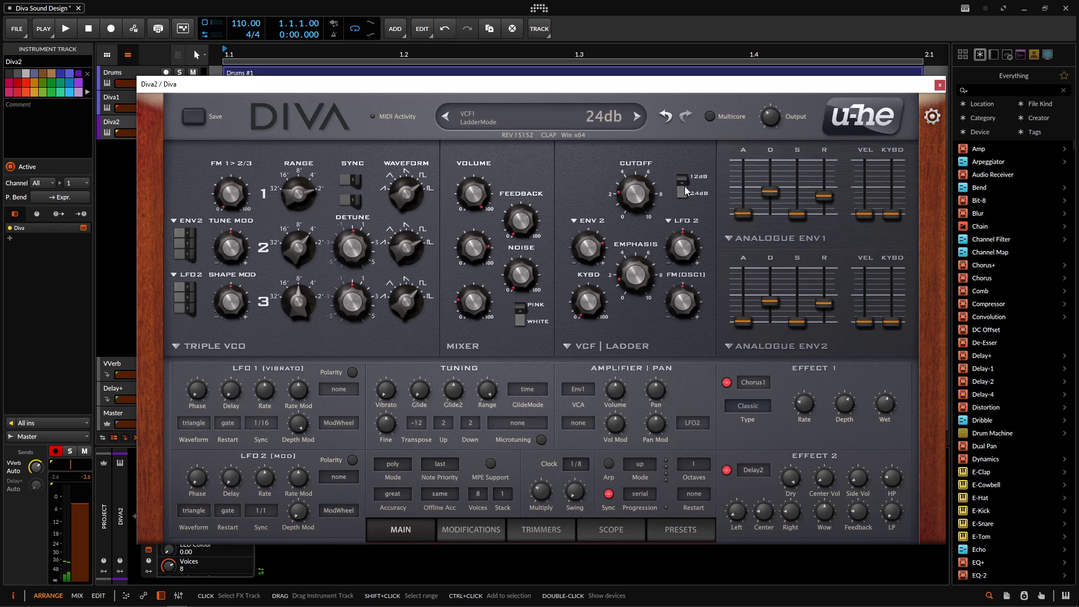